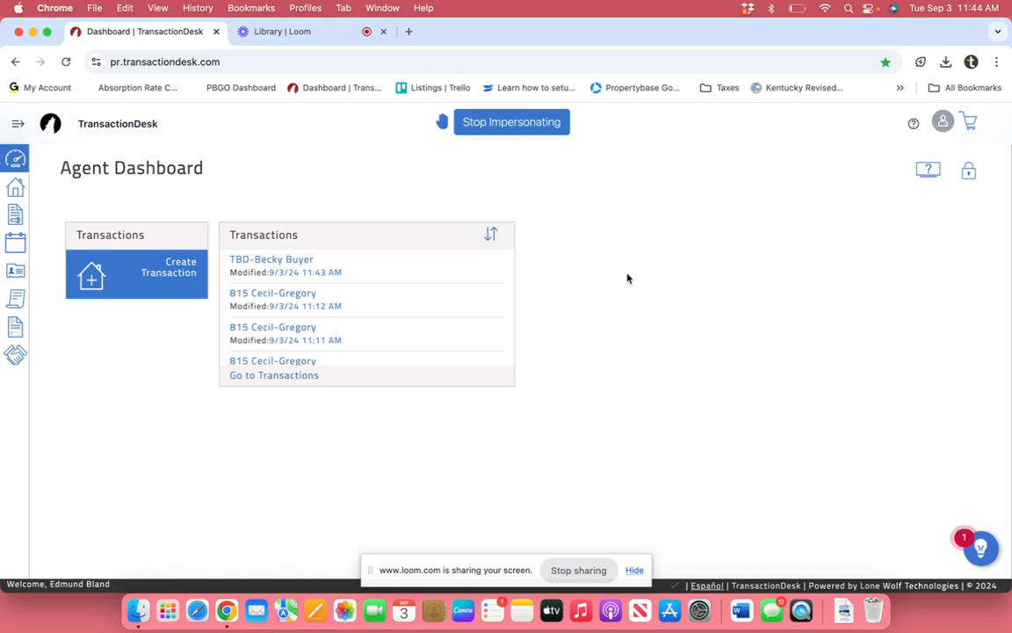
Step: Open the buyer's TBD transaction and display its list of four forms
left_click(279, 261)
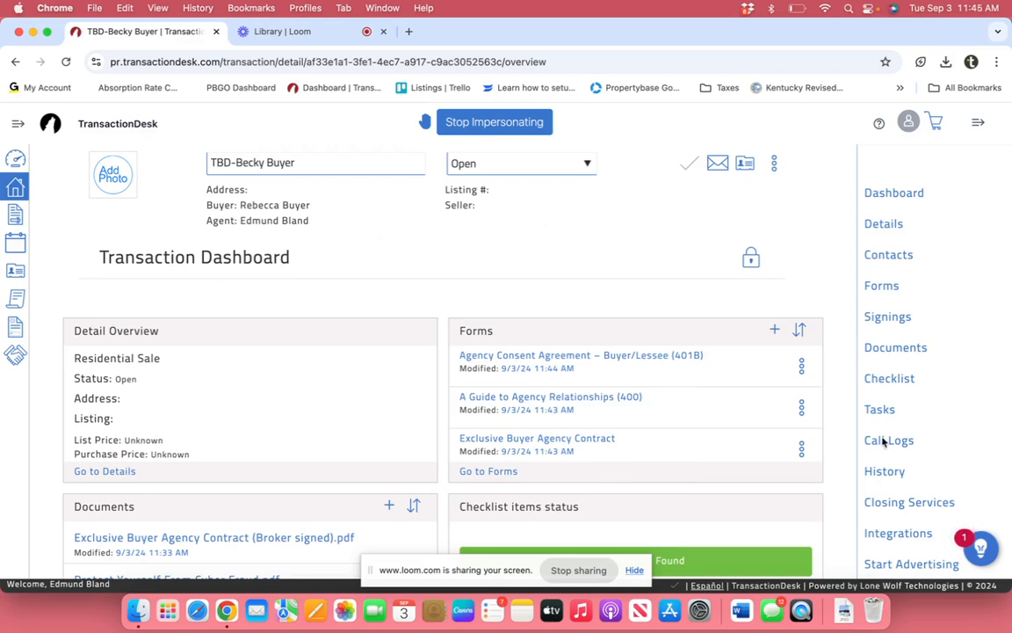
left_click(881, 286)
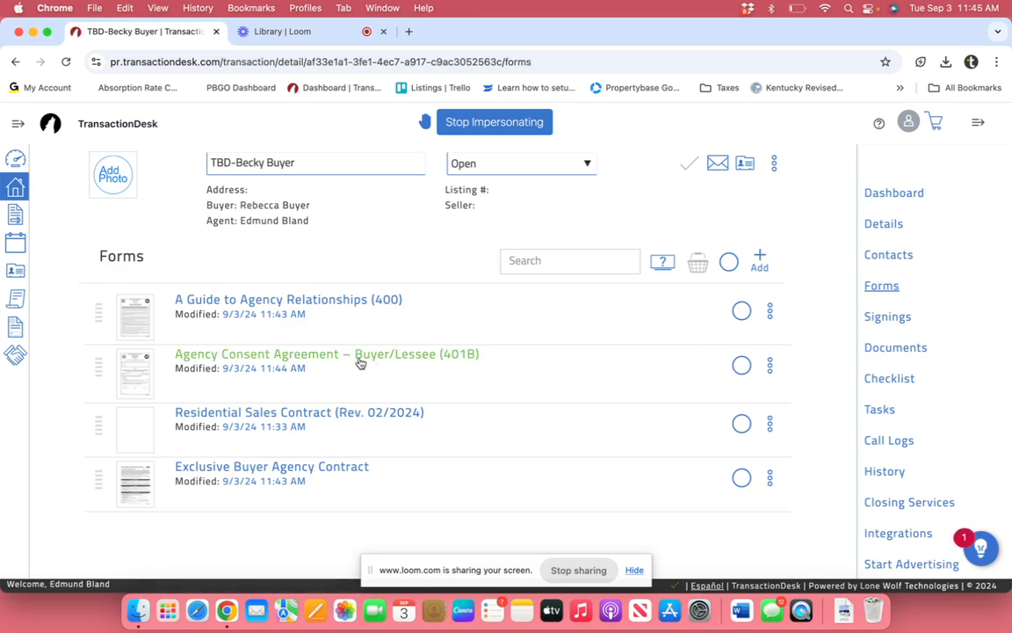
Step: Open A Guide to Agency Relationships (400) and review its pre-filled broker and licensee fields
left_click(313, 302)
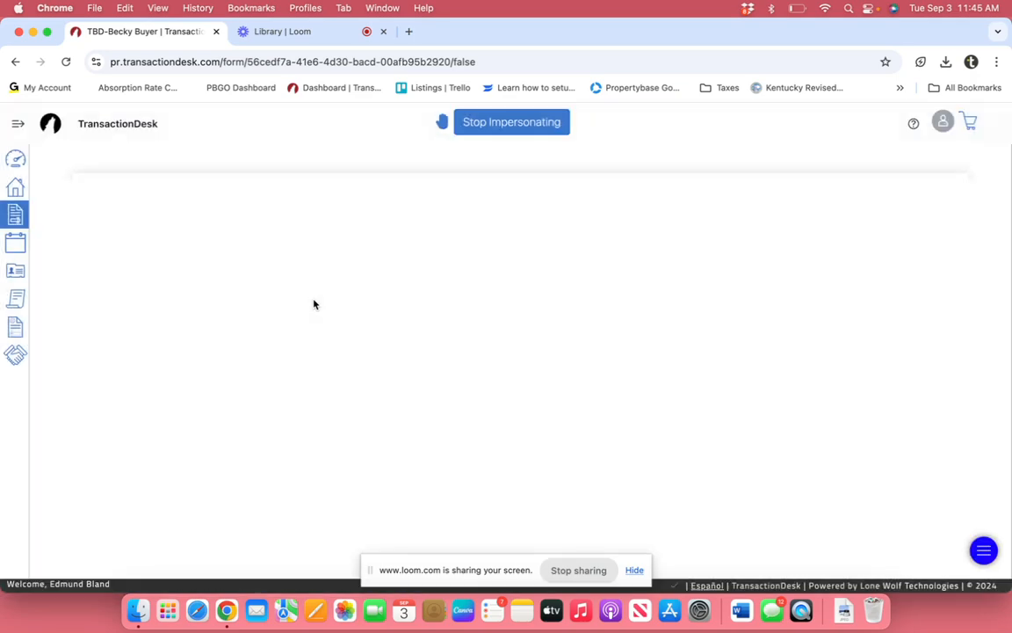
scroll(646, 364, "down", 3)
scroll(646, 365, "down", 2)
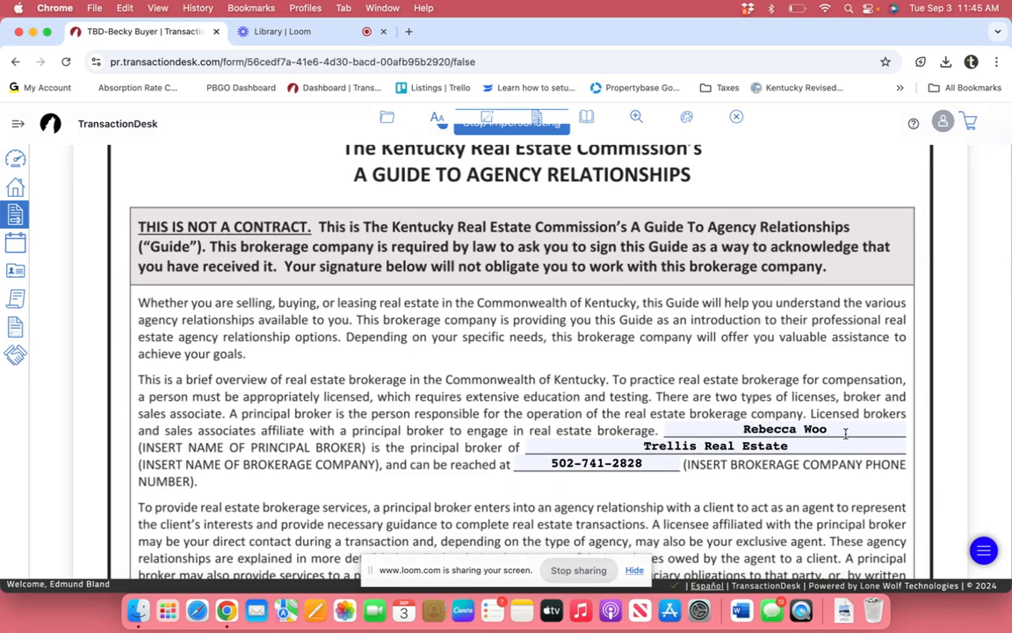
scroll(657, 466, "down", 7)
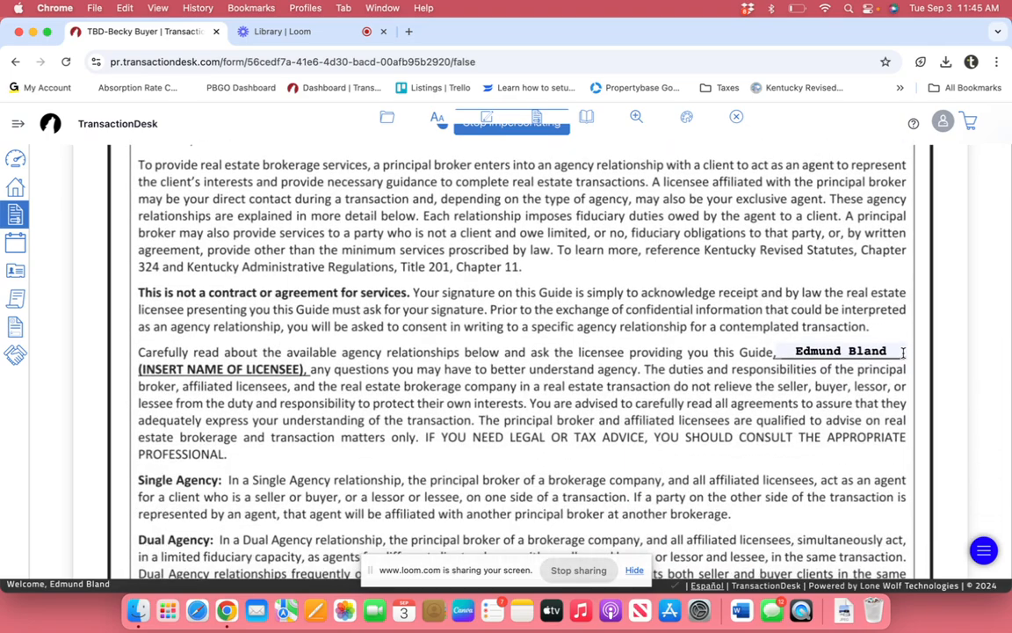
scroll(669, 450, "down", 9)
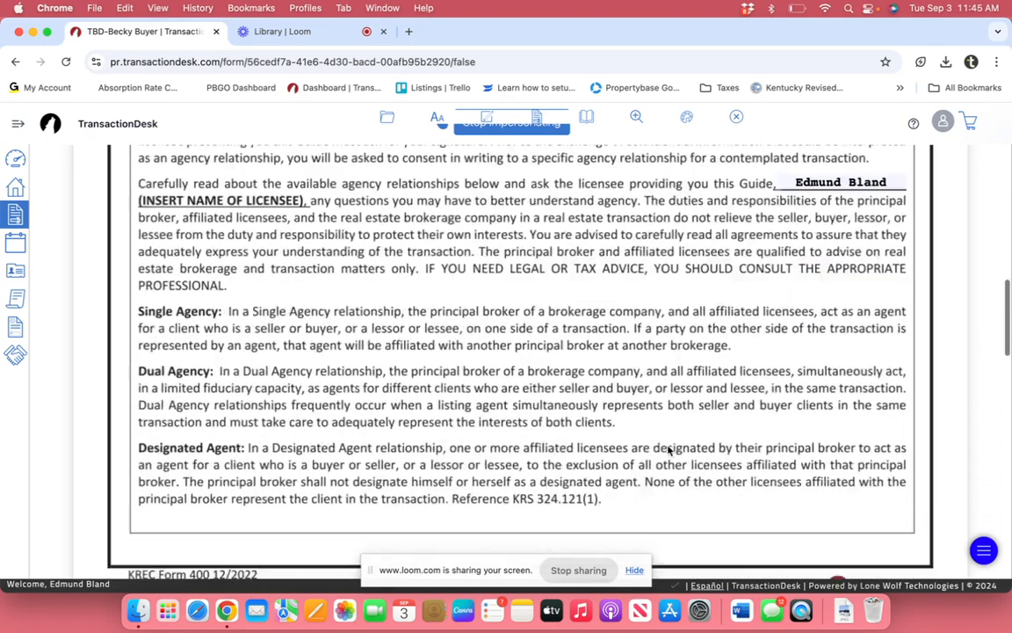
scroll(669, 450, "up", 20)
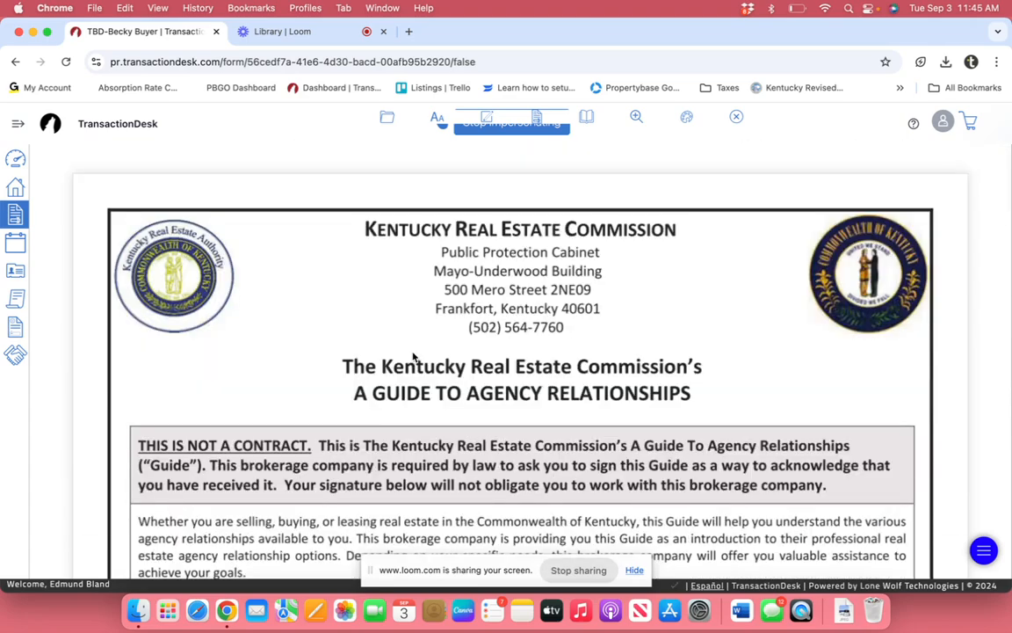
Step: Save the Guide to Agency Relationships (400) form from the File menu
left_click(386, 120)
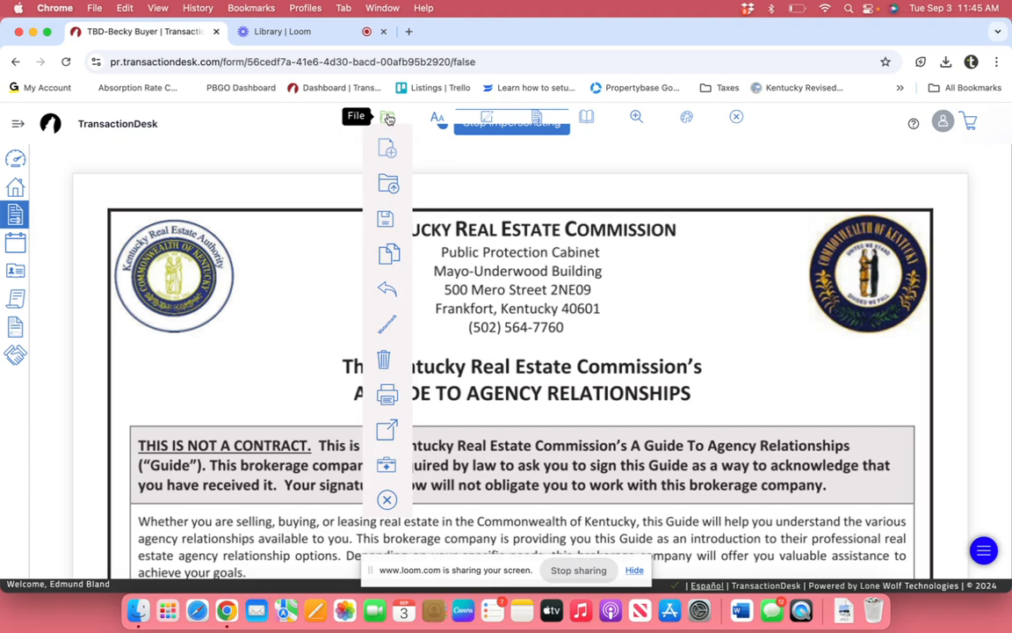
mouse_move(386, 221)
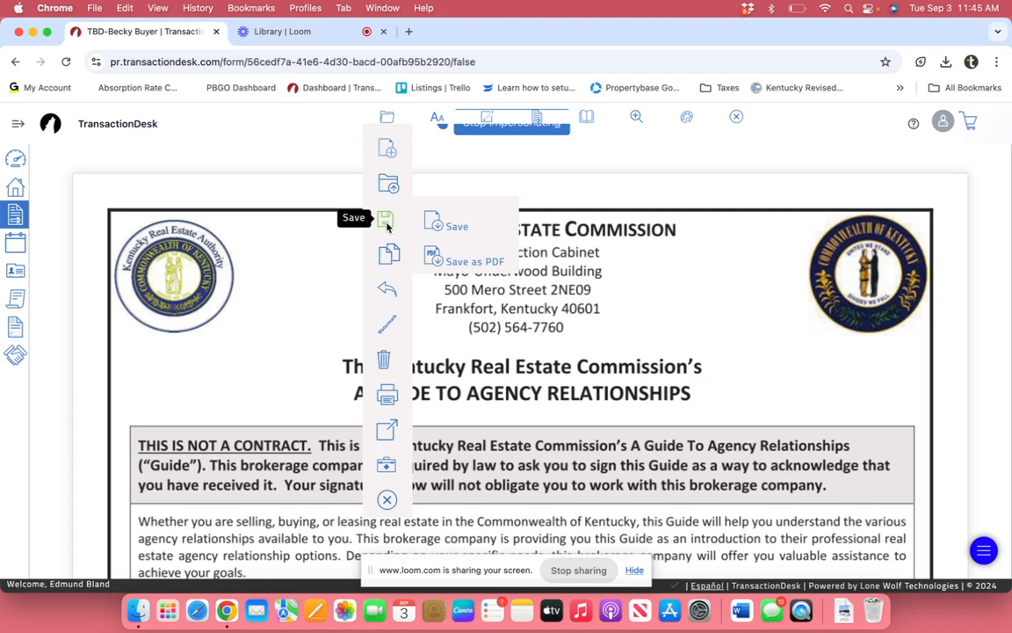
left_click(457, 227)
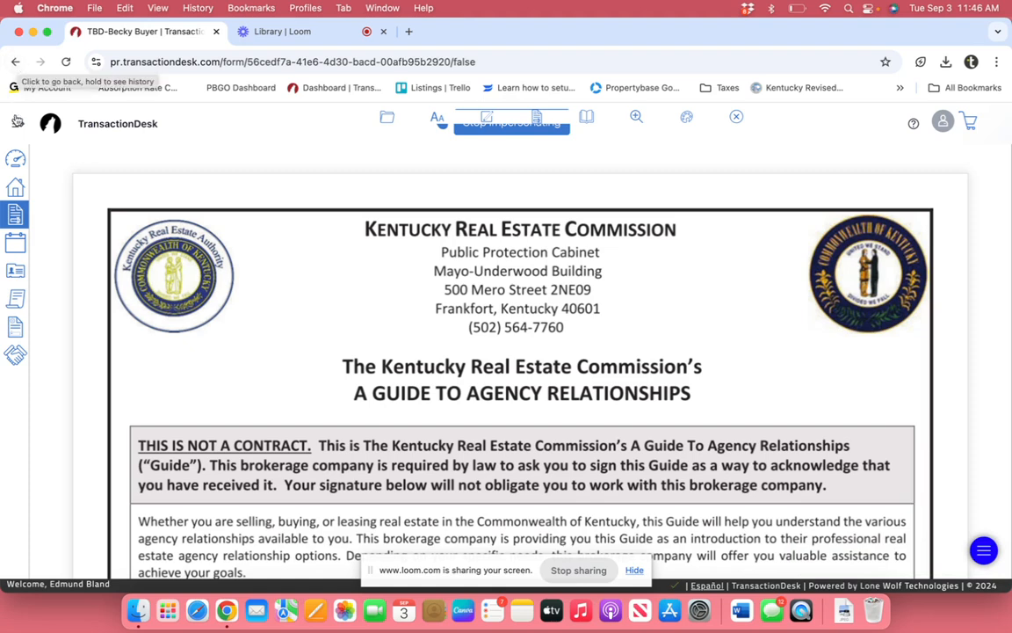
Step: Return from the Dashboard to the buyer's TBD transaction and its forms list
left_click(16, 161)
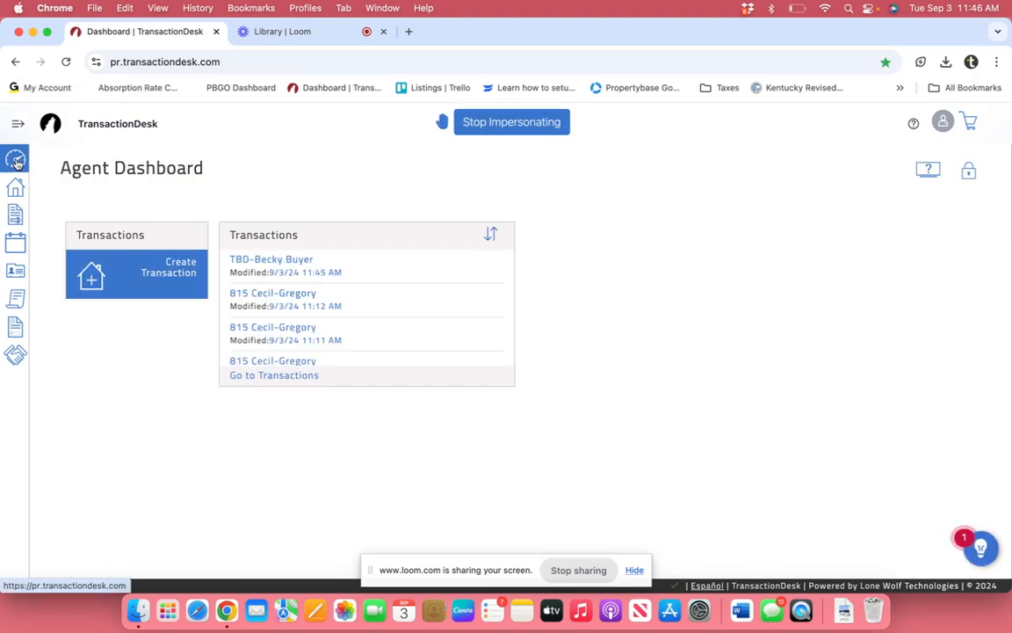
left_click(290, 260)
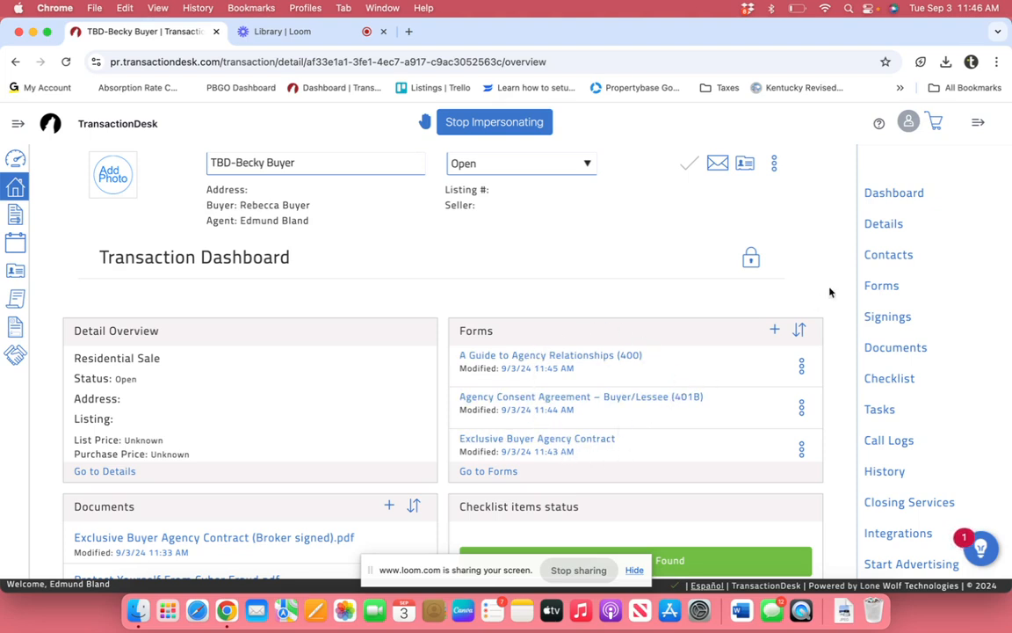
left_click(881, 286)
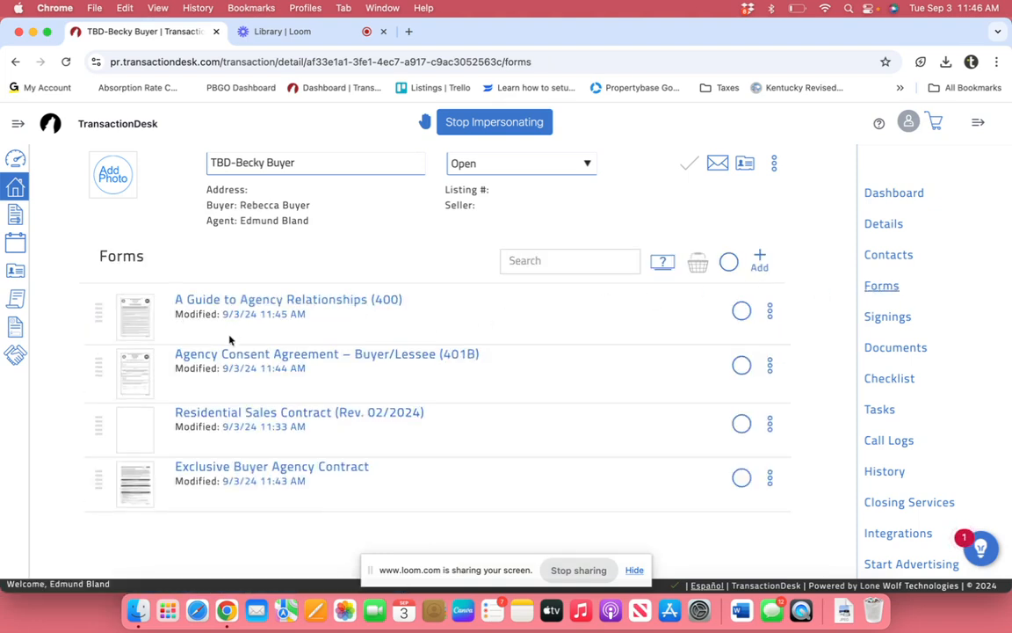
Step: Open the Agency Consent Agreement – Buyer/Lessee (401B) form and scroll to its fields
left_click(305, 355)
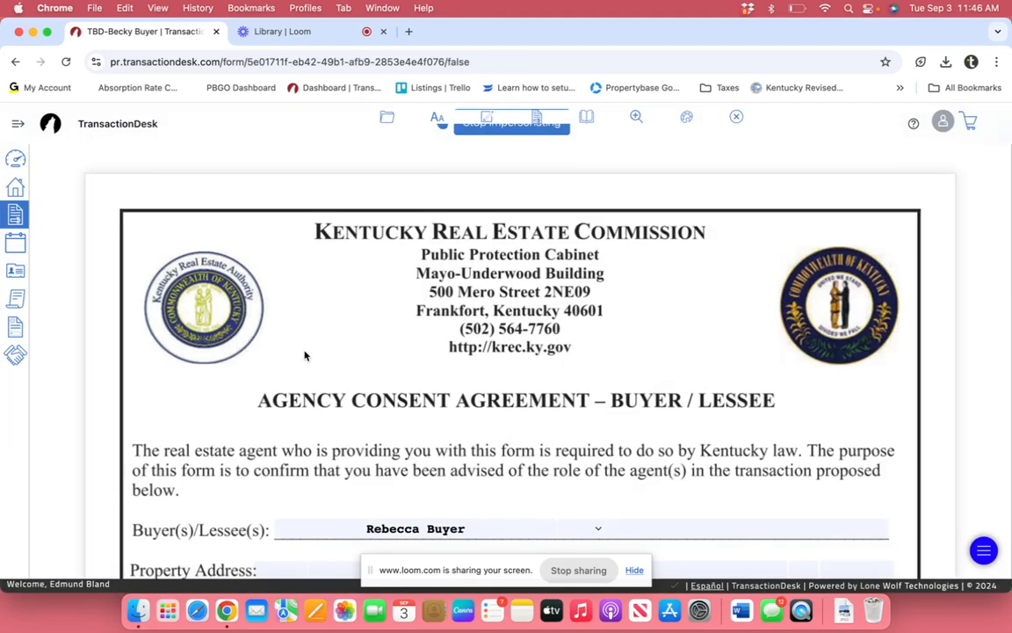
scroll(371, 384, "down", 3)
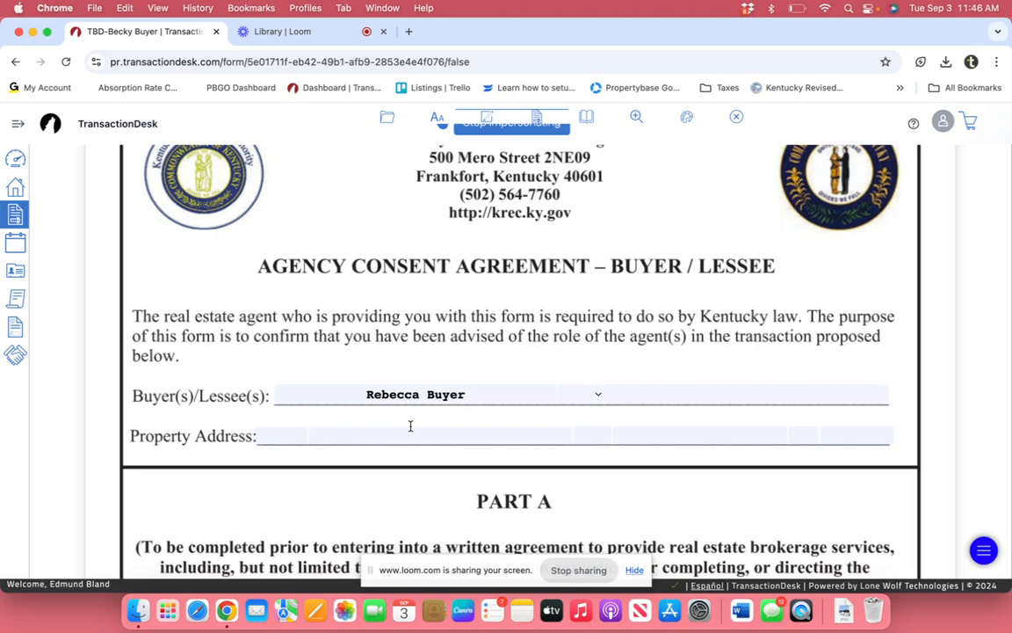
Step: Enter TBD as the Property Address, then scroll down to Part A
left_click(283, 435)
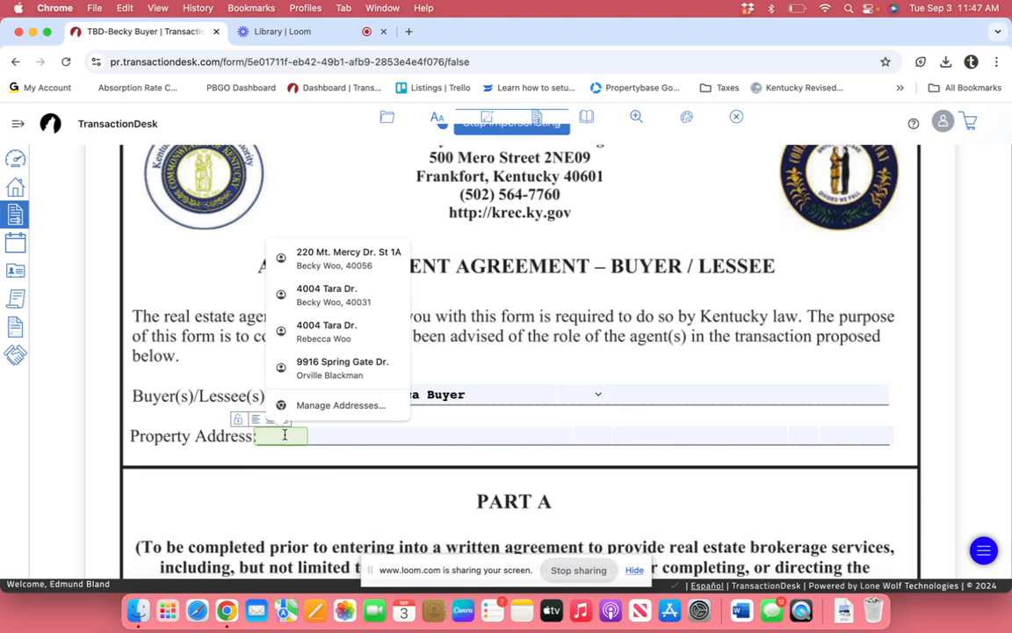
type("TBD")
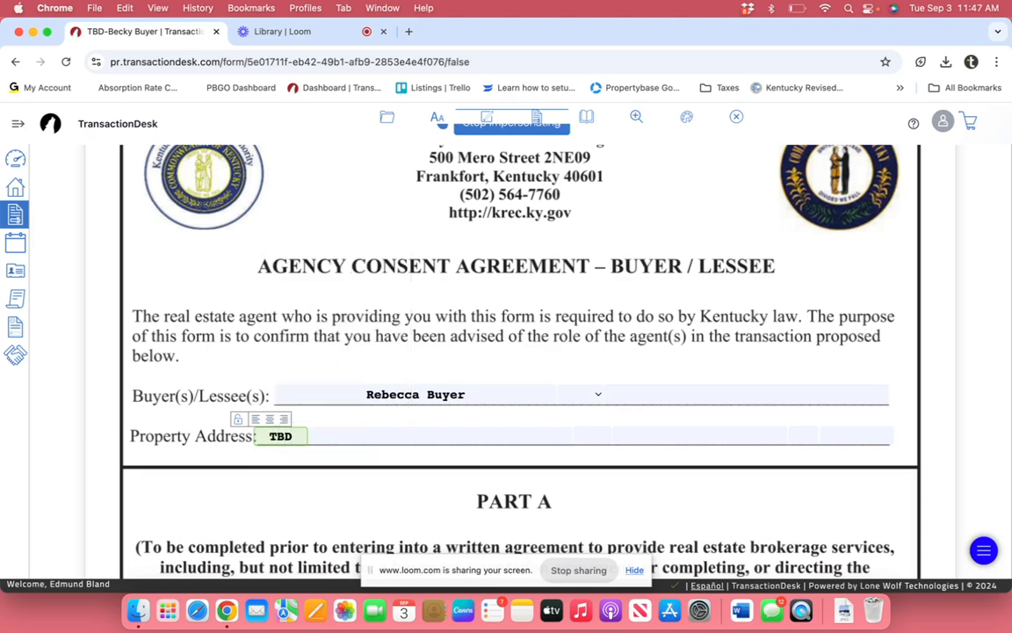
left_click(305, 483)
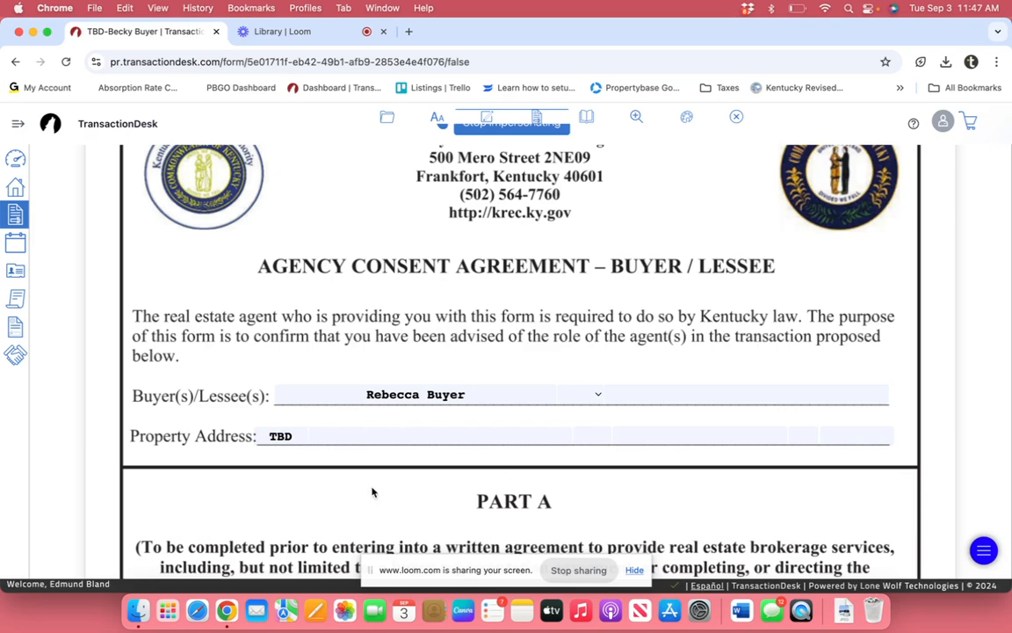
scroll(333, 478, "down", 3)
scroll(333, 479, "down", 3)
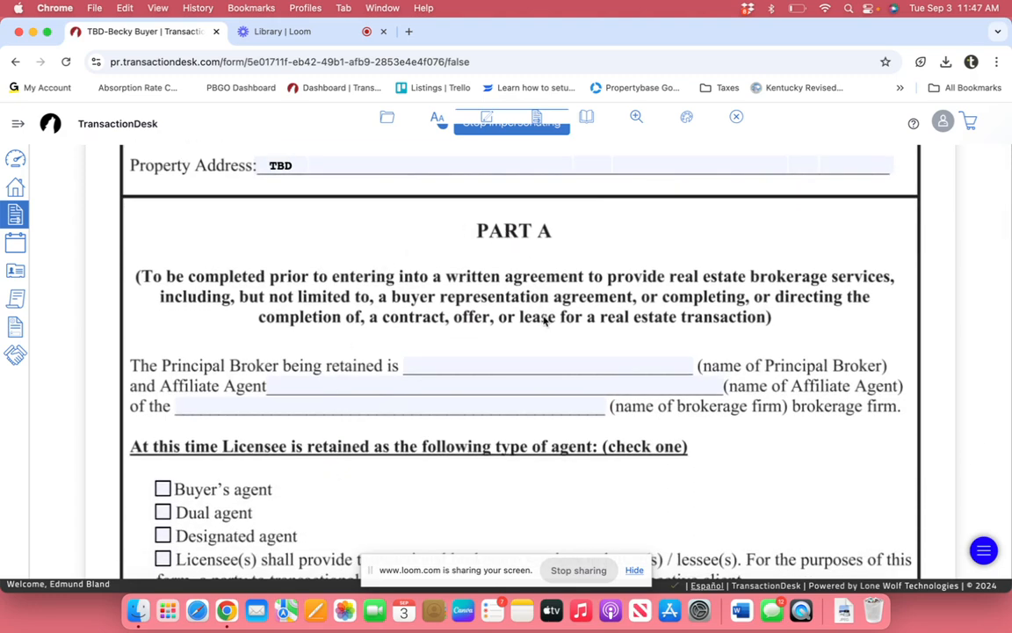
Step: Enter the principal broker's and affiliate agent's names and brokerage Trellis Real Estate in Part A
left_click(437, 363)
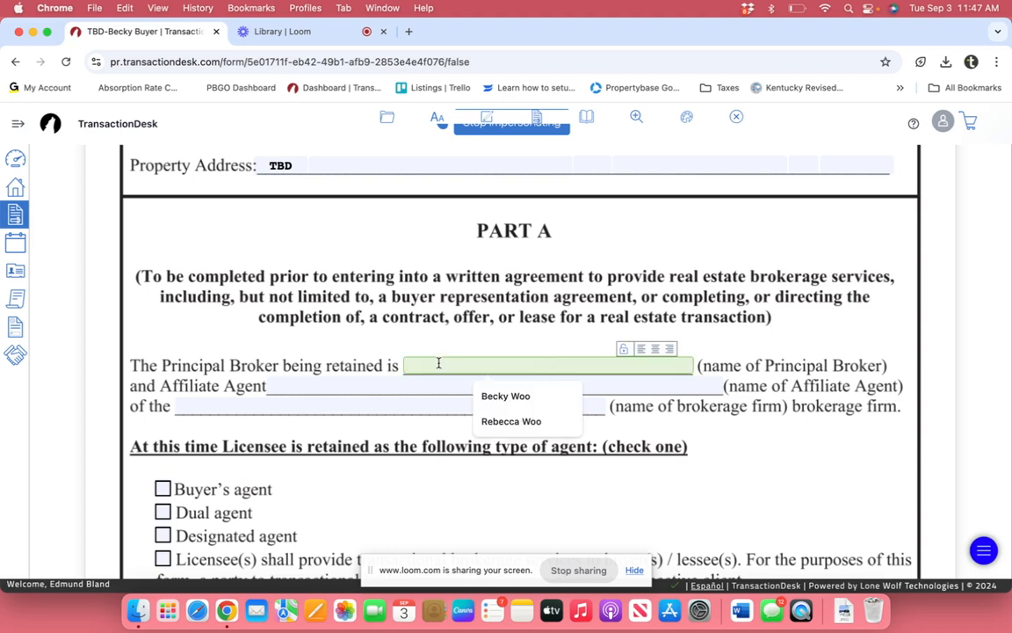
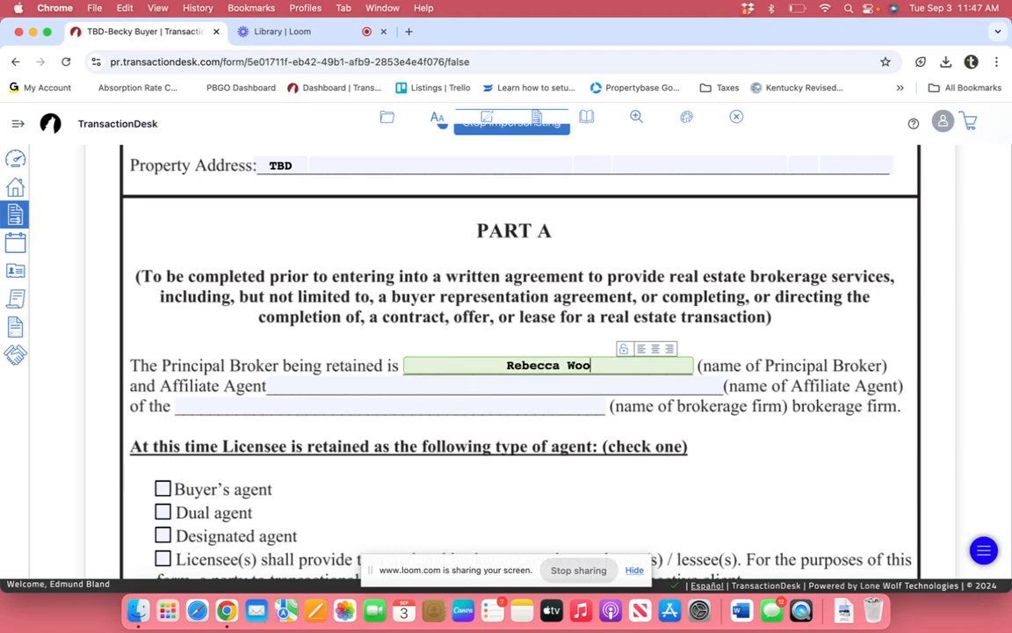
left_click(311, 386)
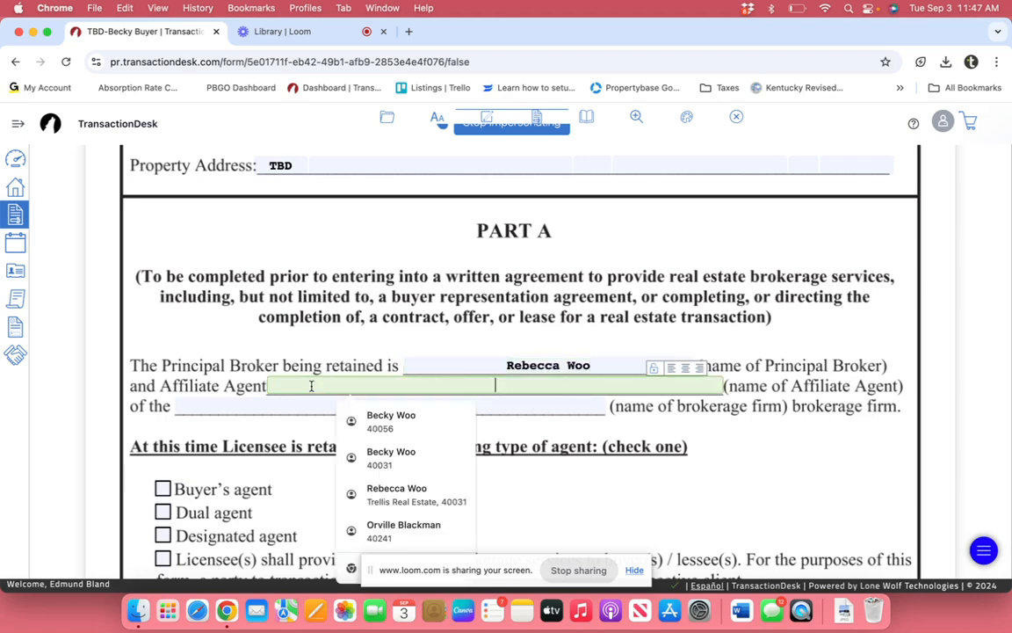
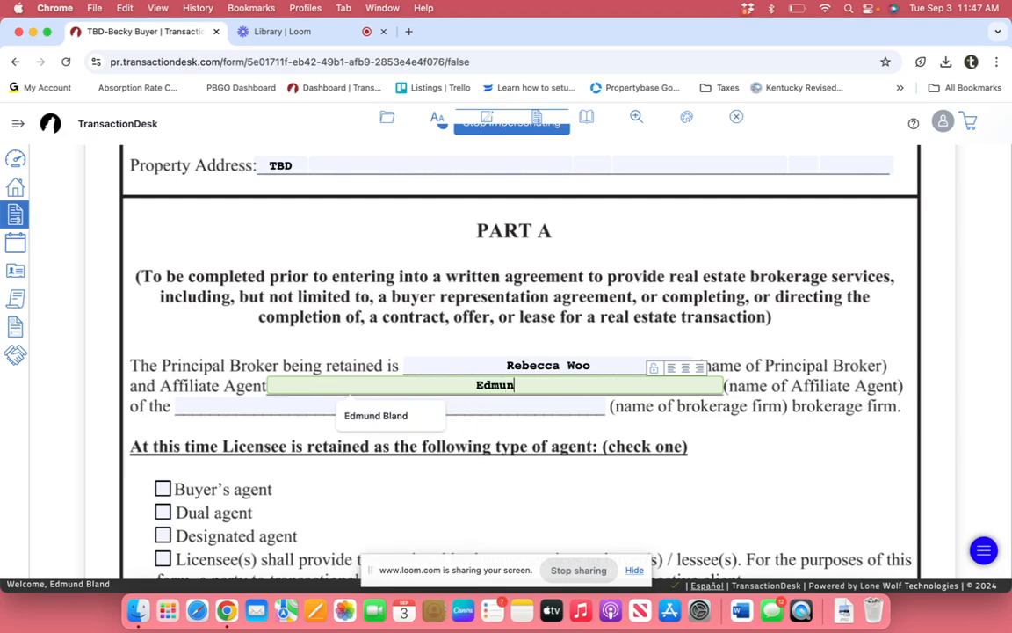
left_click(253, 394)
left_click(270, 406)
type("T")
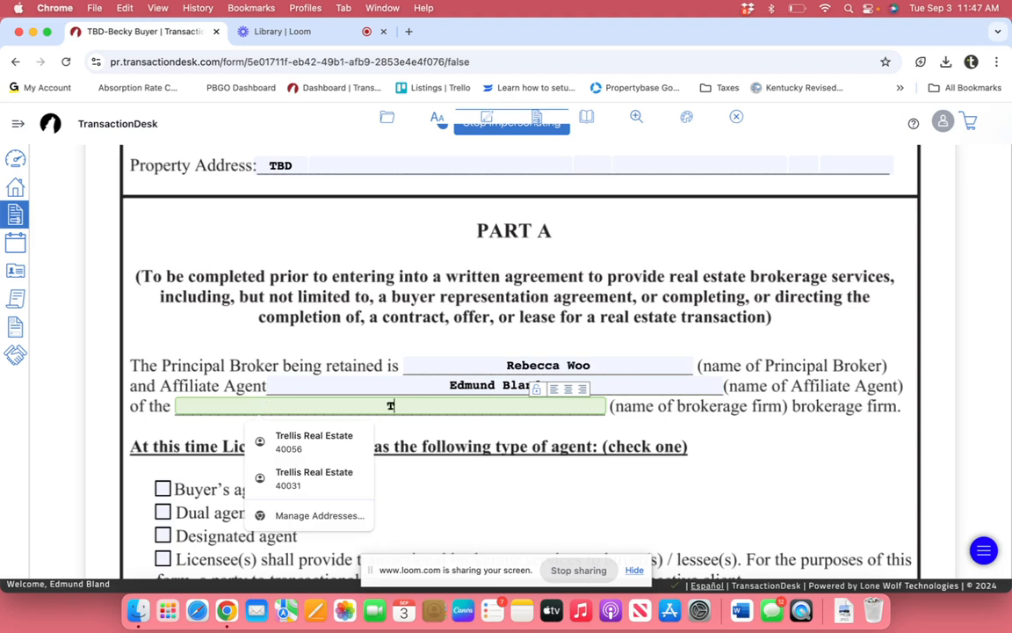
type("rellis Real Estate")
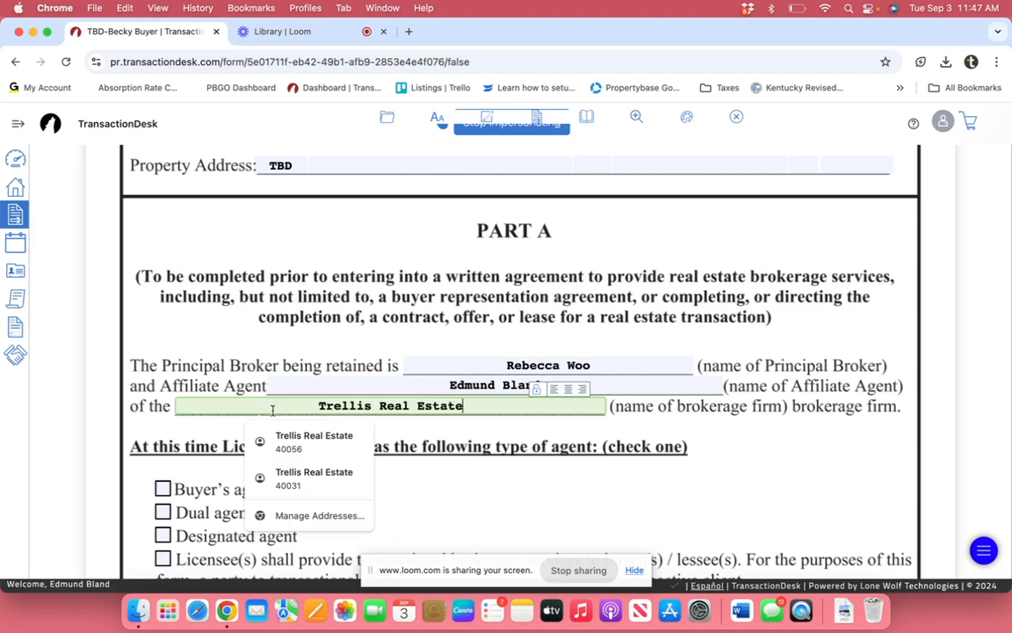
left_click(479, 508)
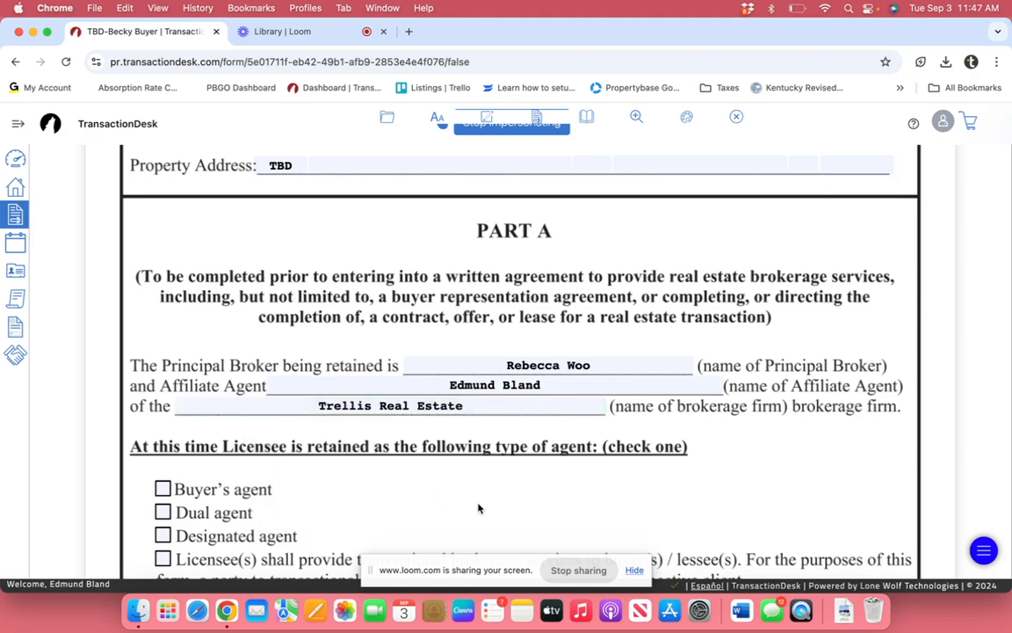
scroll(478, 508, "down", 2)
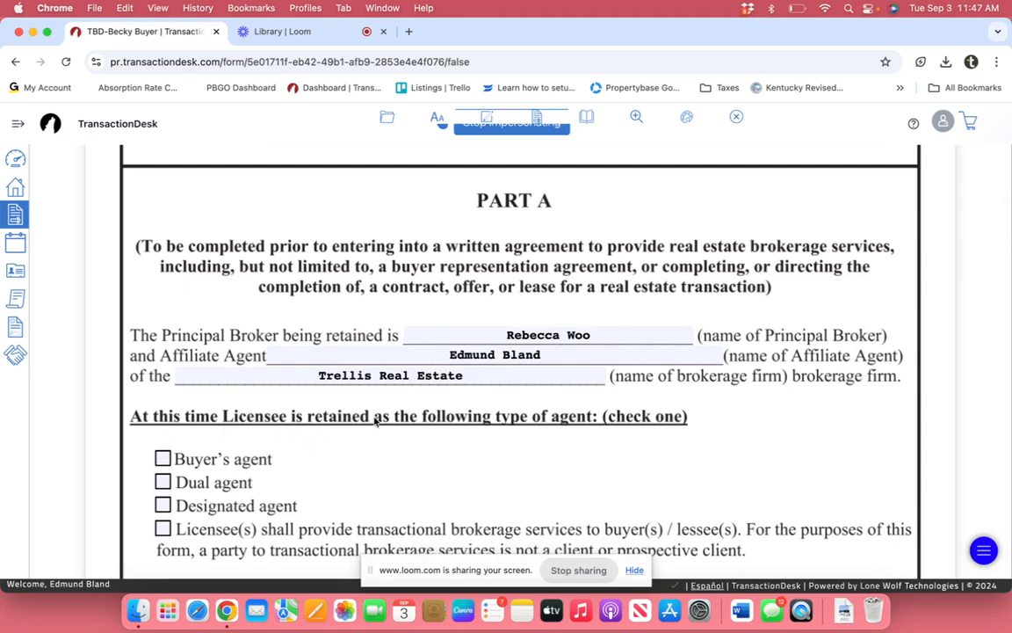
left_click(163, 459)
scroll(397, 399, "down", 5)
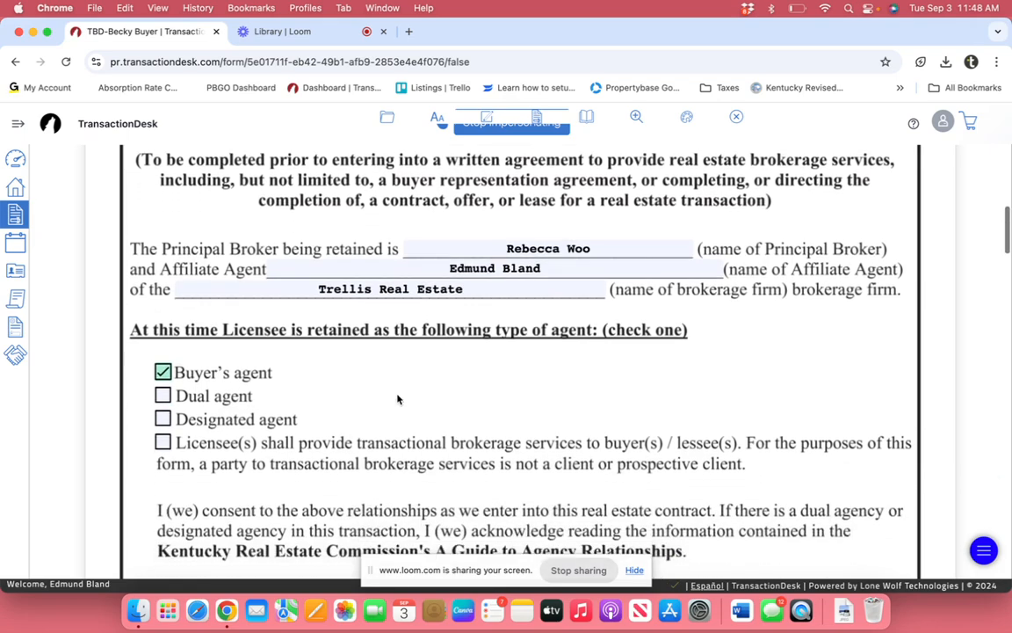
scroll(398, 398, "down", 2)
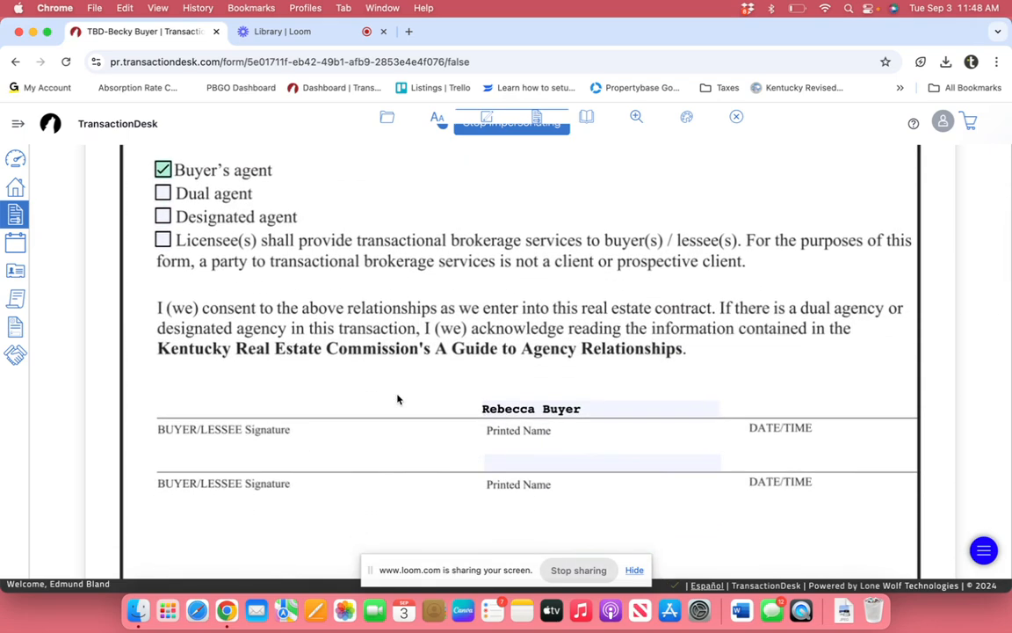
scroll(397, 399, "down", 5)
scroll(397, 398, "down", 1)
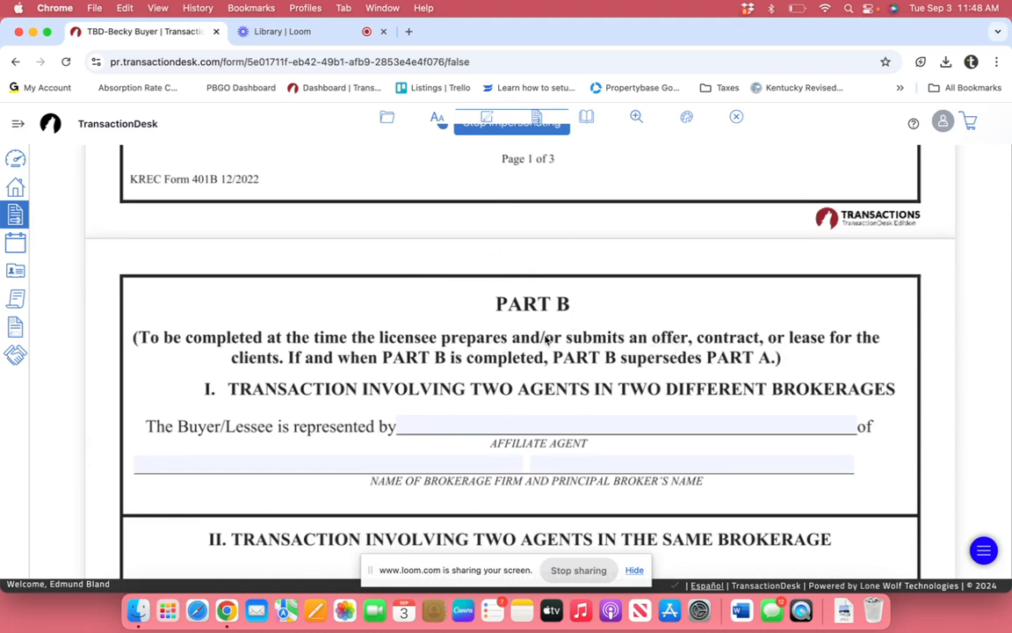
scroll(546, 341, "up", 10)
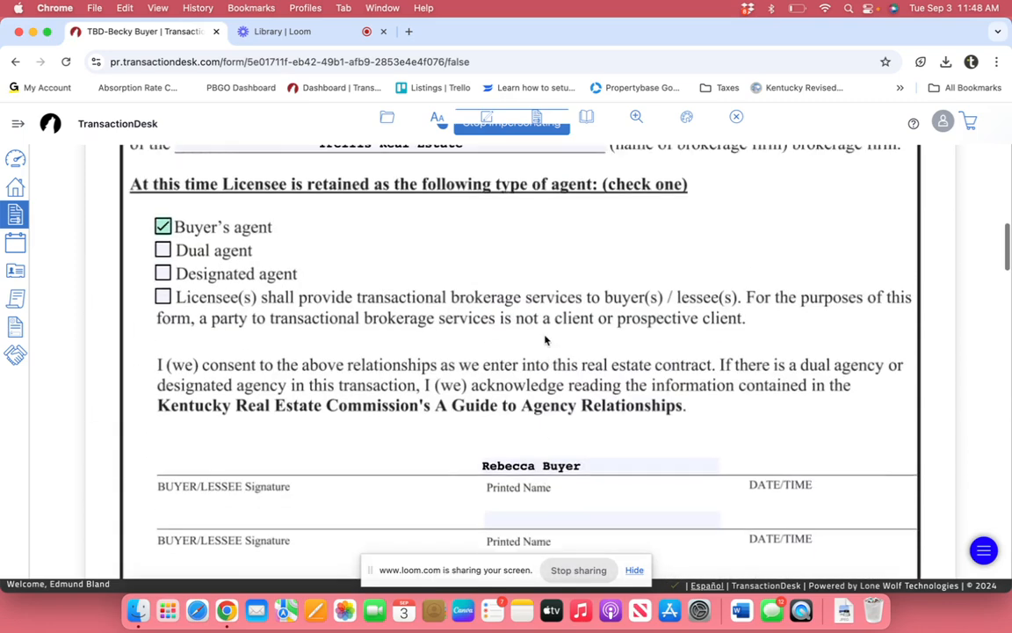
scroll(545, 338, "up", 5)
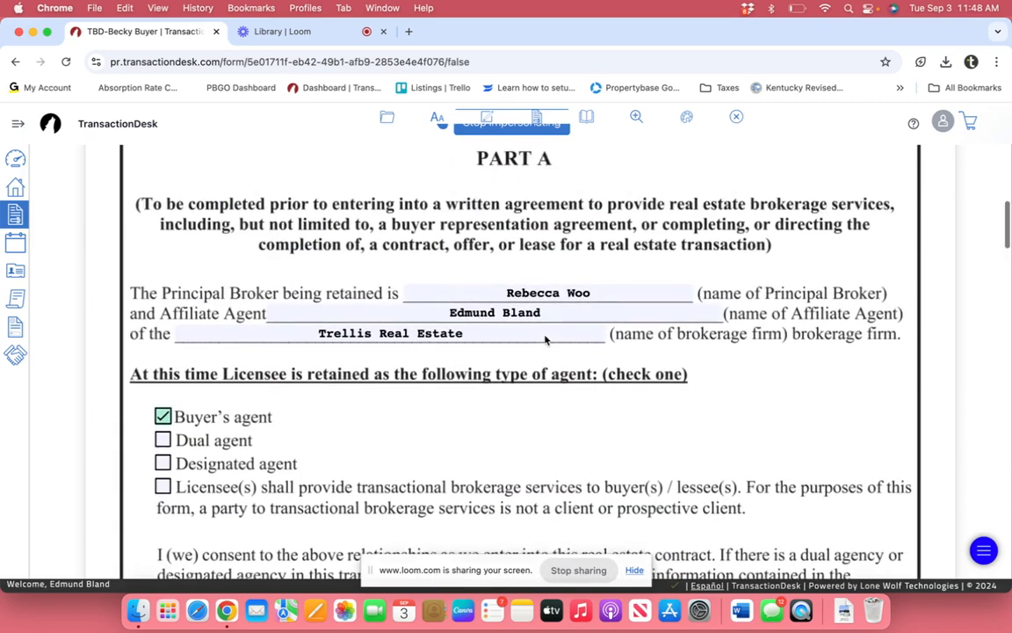
scroll(544, 336, "down", 5)
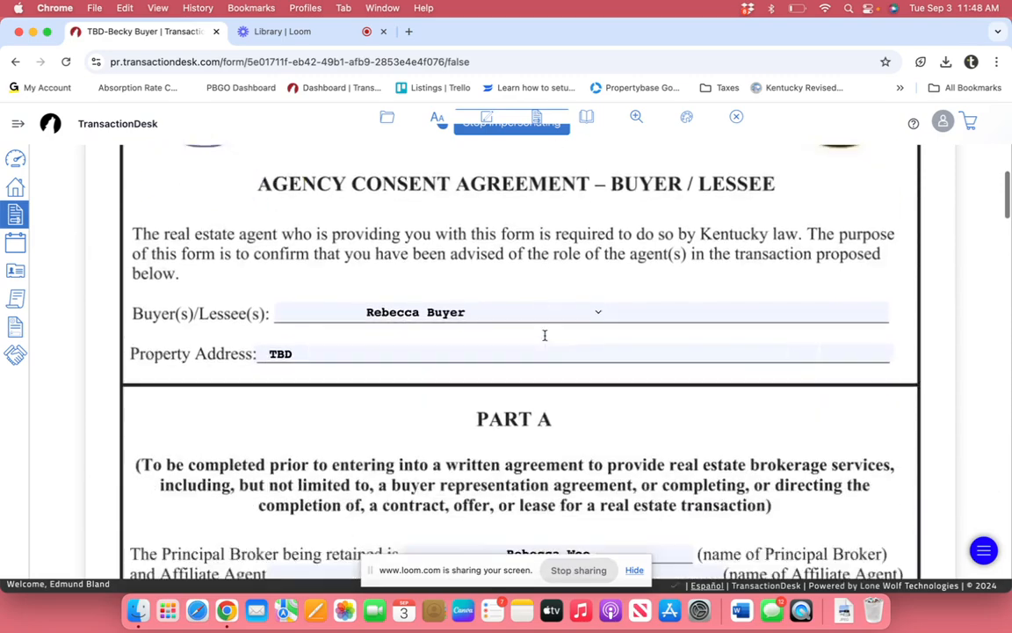
scroll(544, 339, "up", 6)
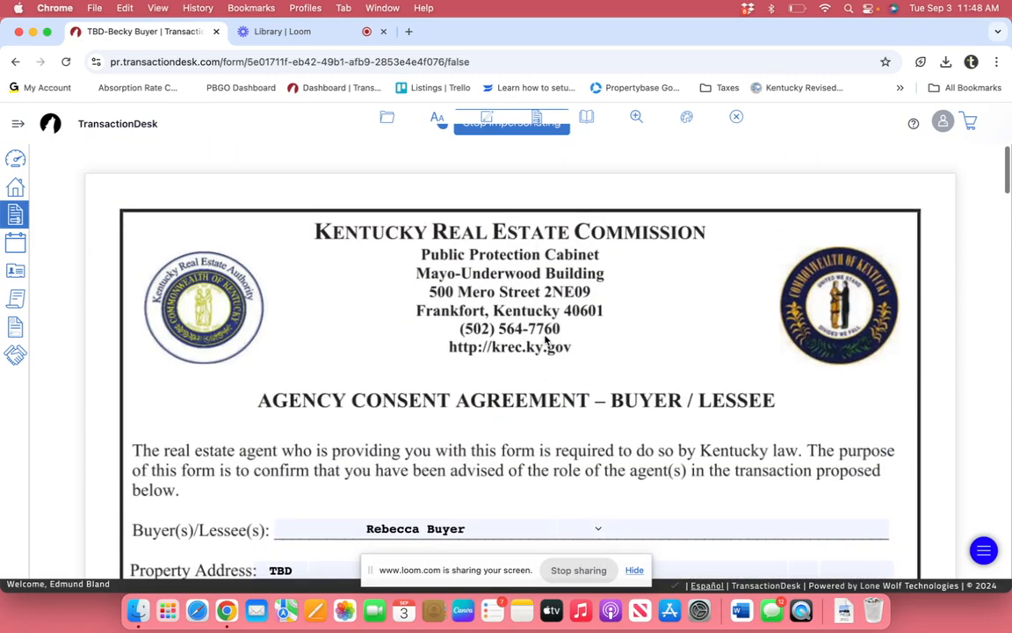
Step: Save the Agency Consent Agreement – Buyer/Lessee form via File > Save
mouse_move(387, 121)
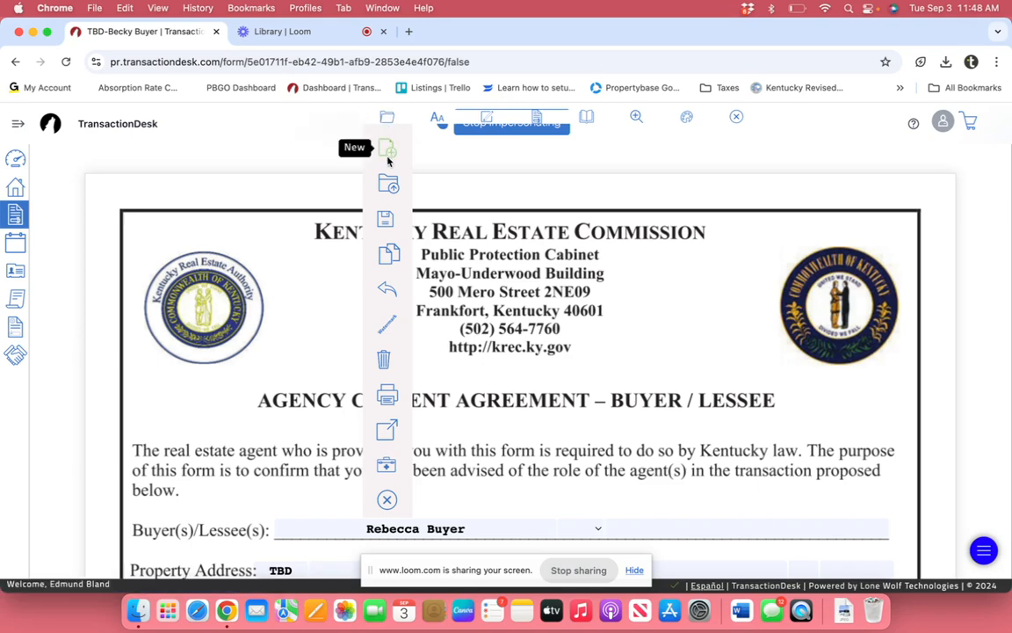
mouse_move(387, 225)
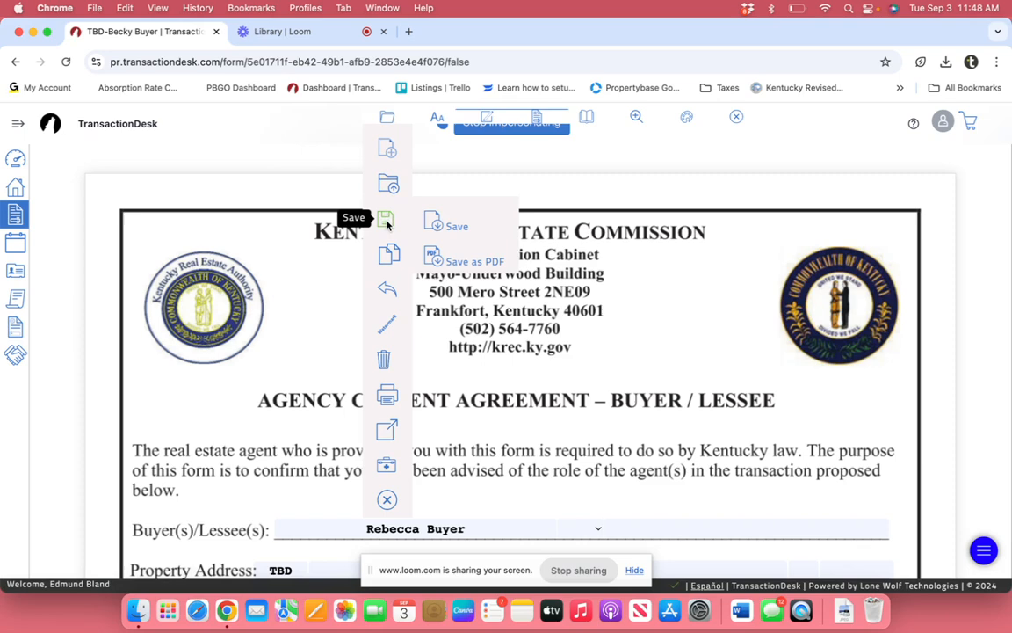
left_click(456, 227)
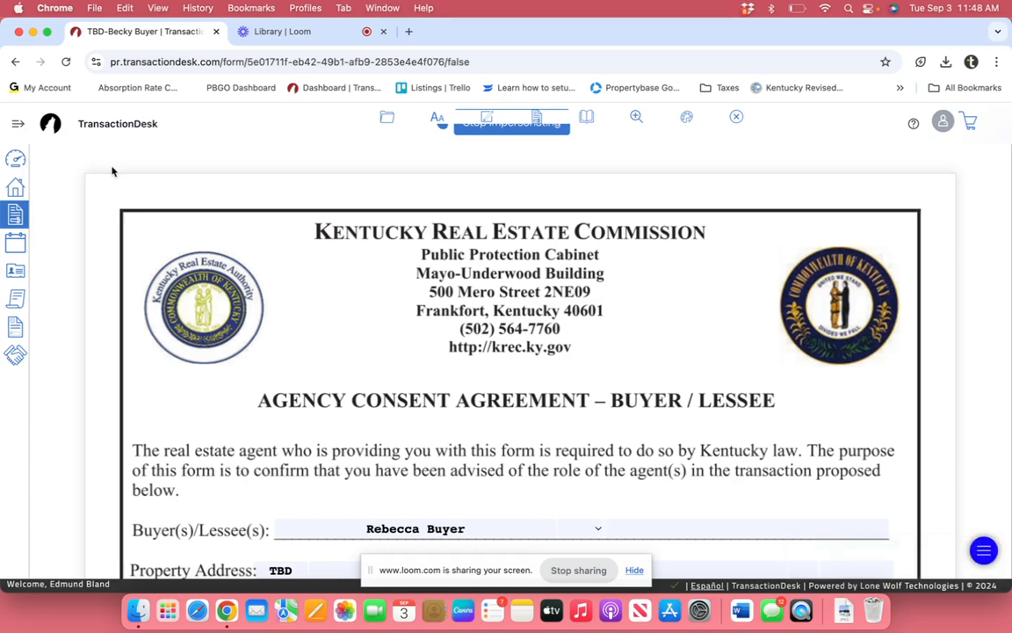
Step: Go back to the forms list and open the Exclusive Buyer Agency Contract for review
left_click(16, 63)
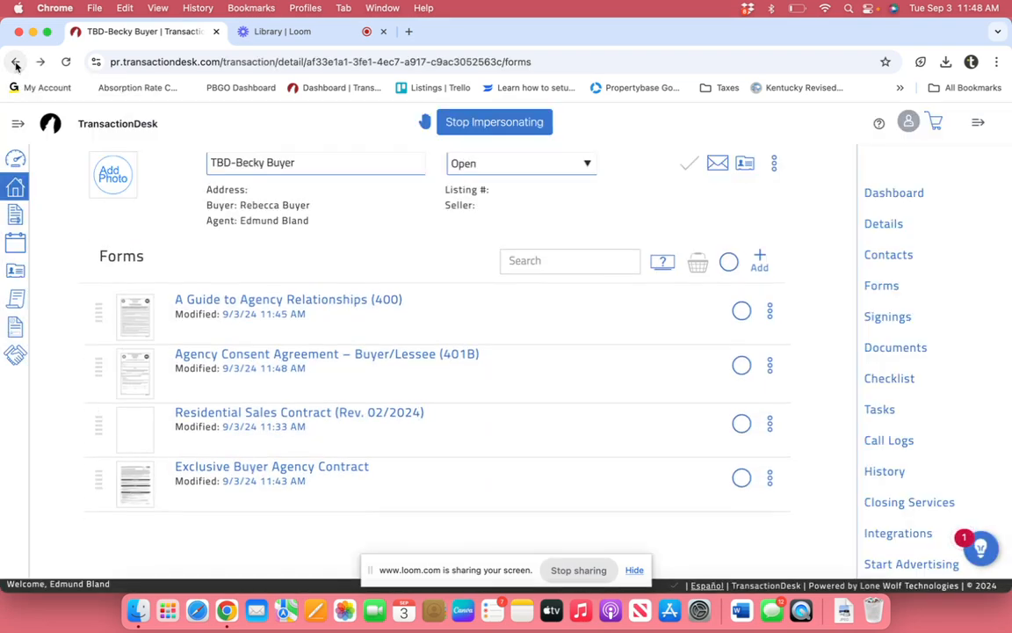
left_click(285, 470)
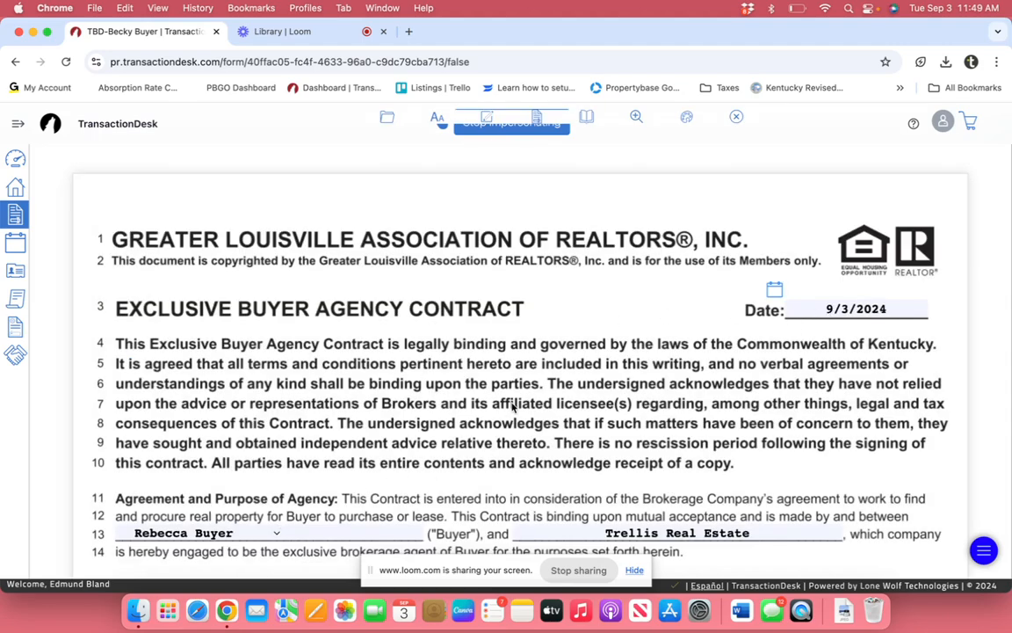
scroll(512, 407, "down", 5)
scroll(512, 407, "down", 5)
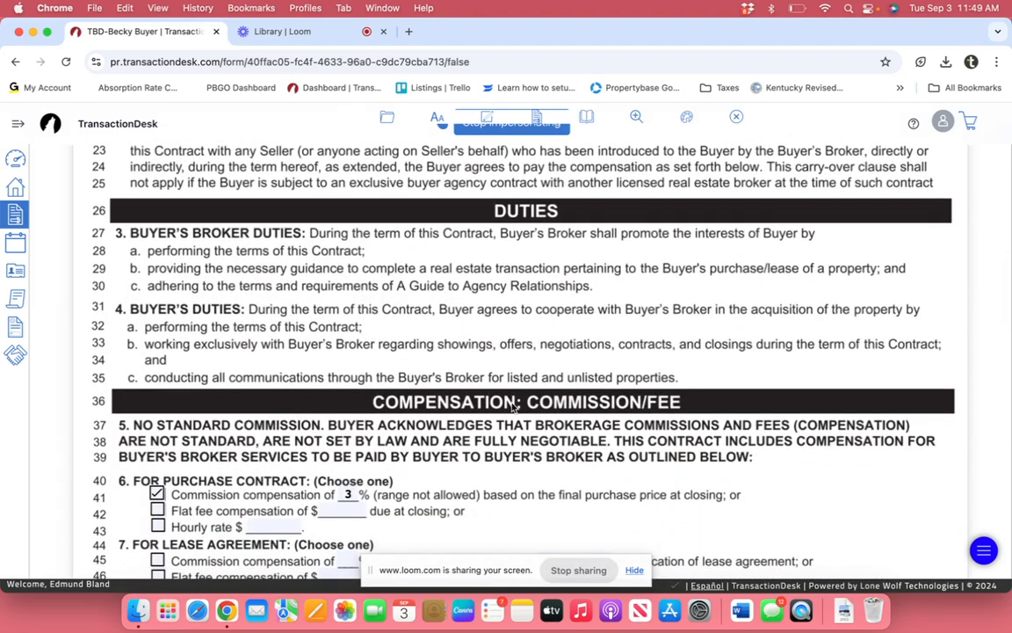
scroll(514, 406, "up", 10)
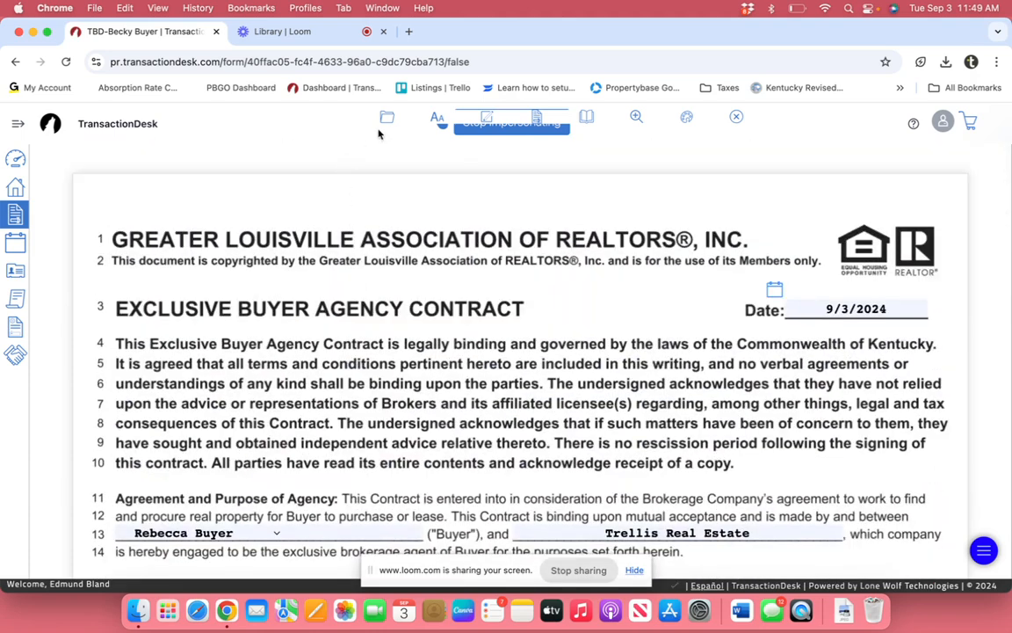
Step: Save the Exclusive Buyer Agency Contract via File > Save
left_click(387, 119)
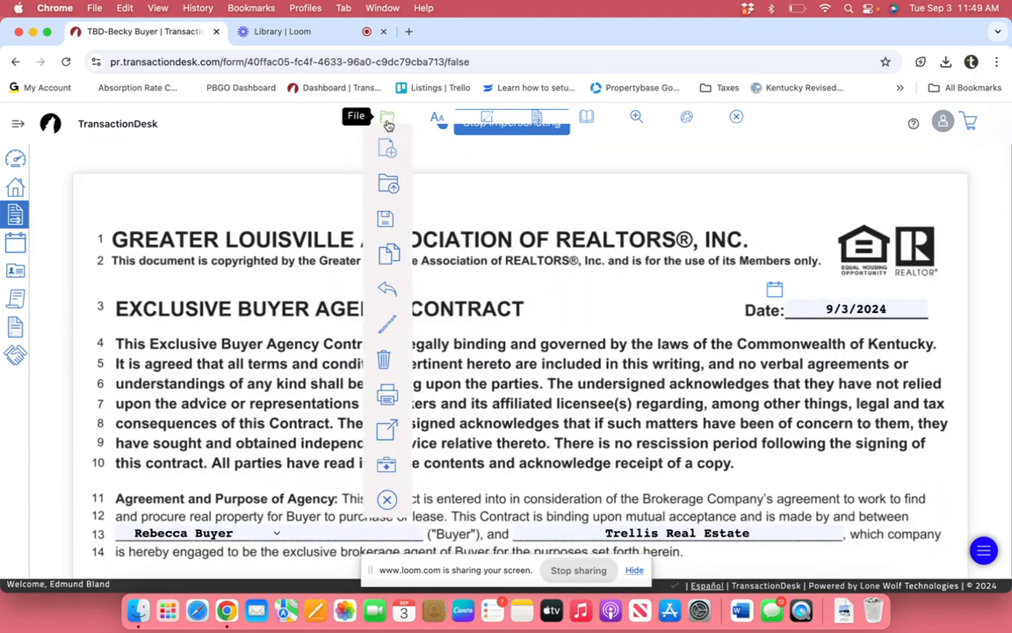
mouse_move(394, 223)
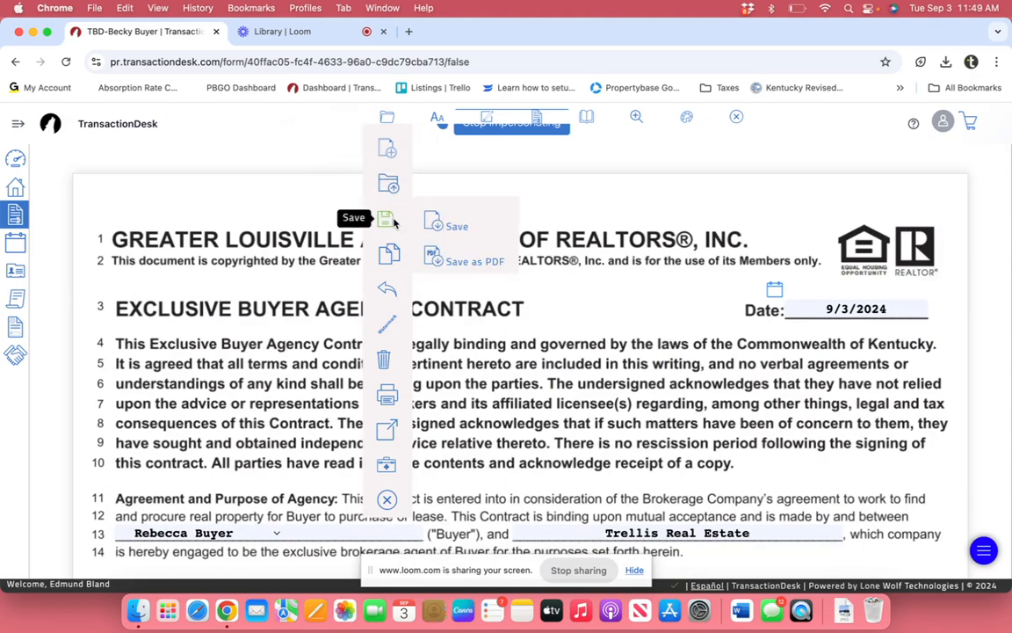
left_click(457, 226)
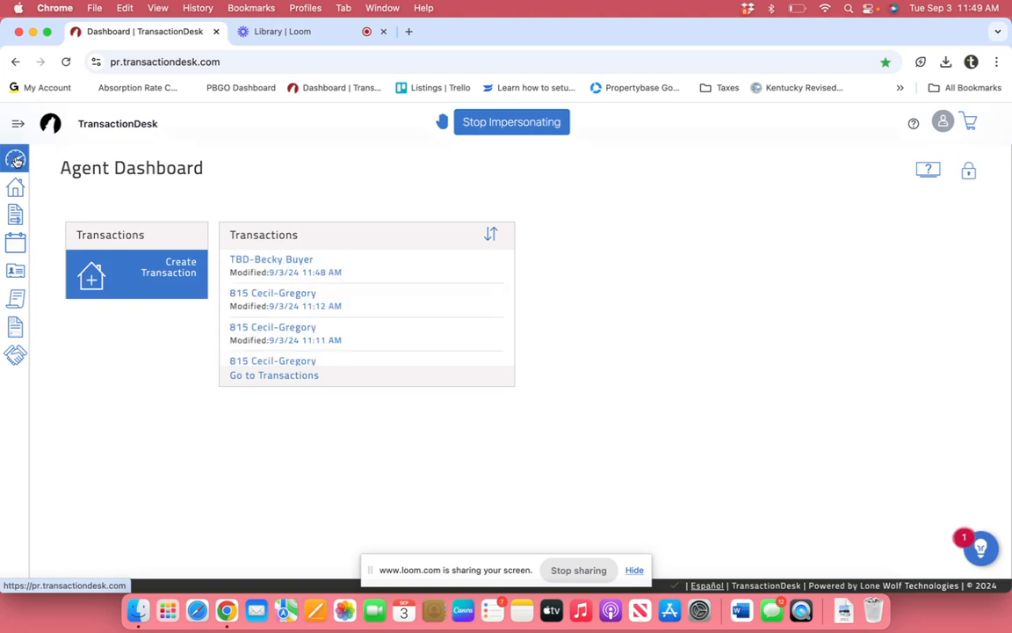
Step: Open the buyer's TBD transaction contacts, starting and then discarding a new contact form
left_click(286, 262)
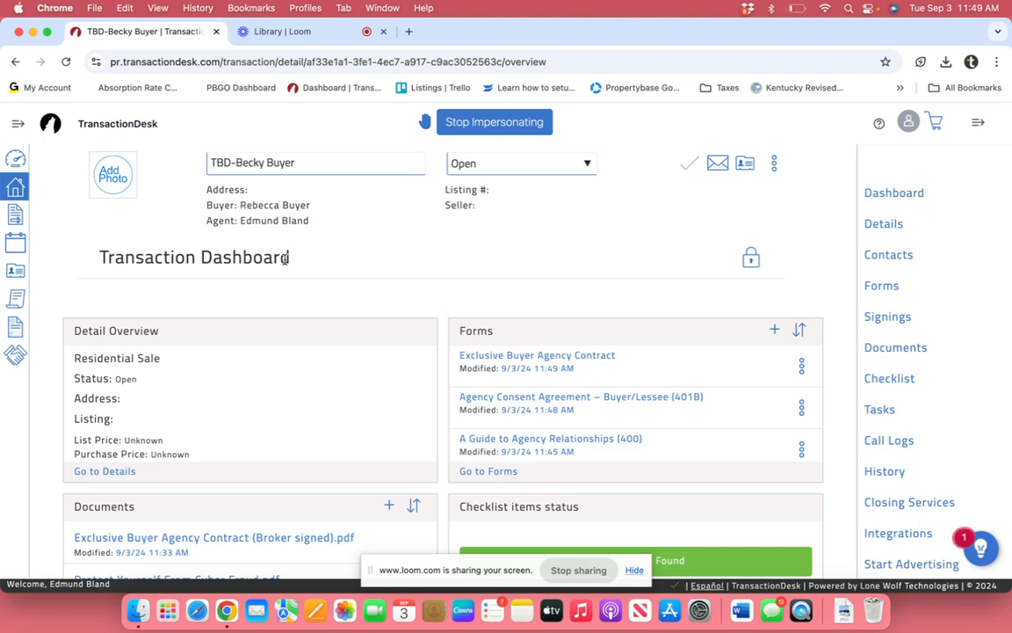
left_click(883, 257)
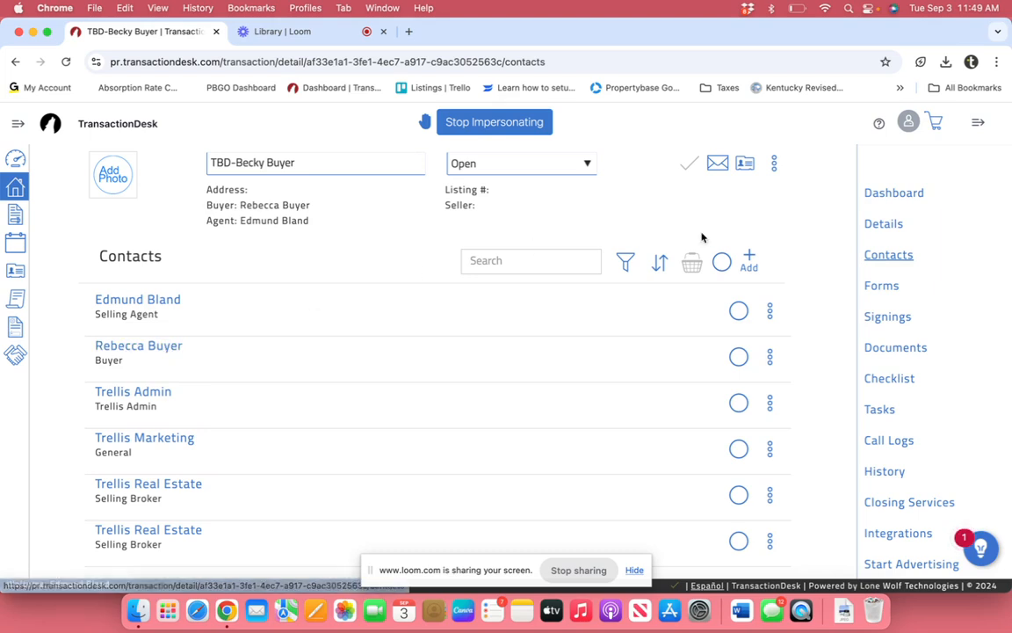
left_click(752, 257)
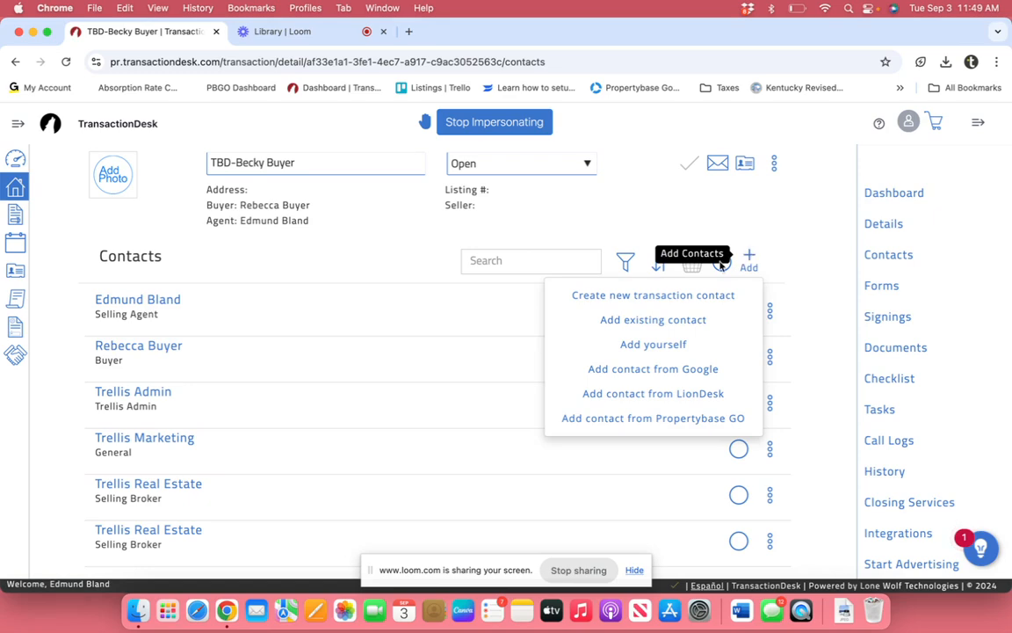
left_click(631, 299)
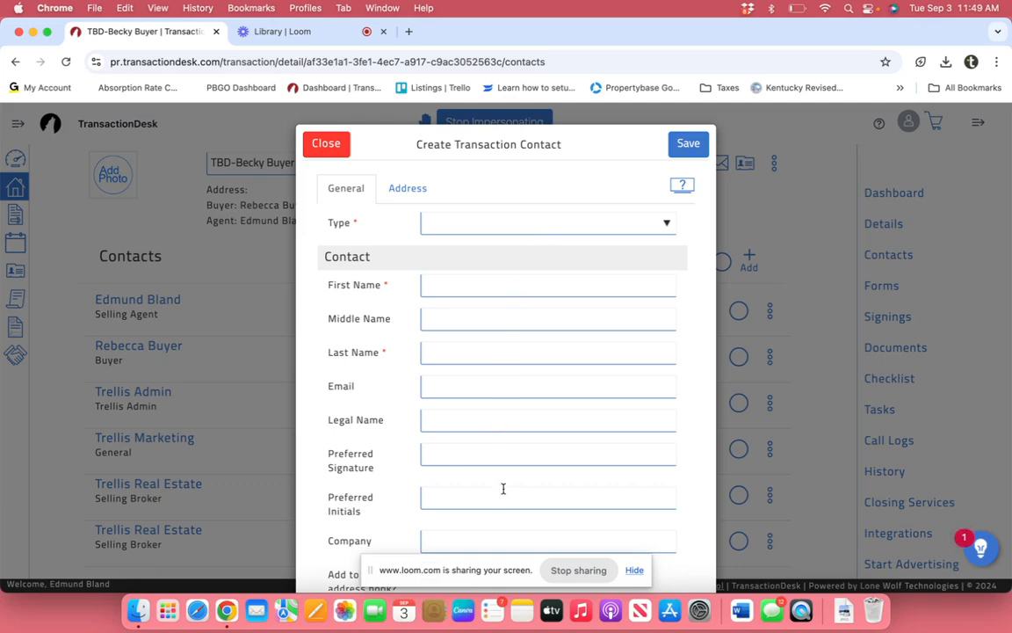
left_click(322, 144)
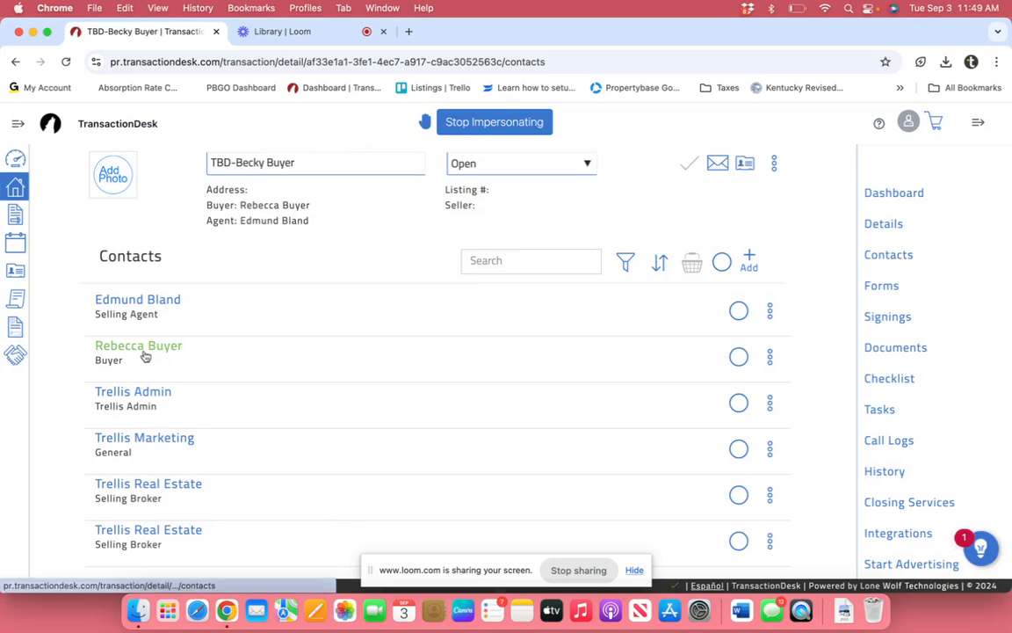
Step: Save the buyer's contact details and bring up the transaction's empty Signings page
left_click(154, 349)
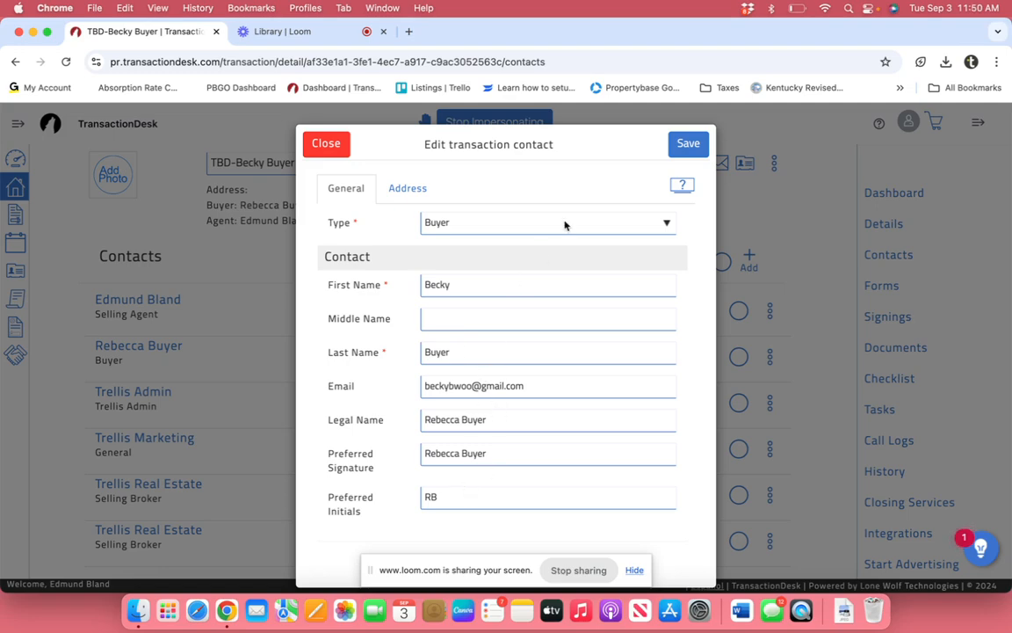
left_click(688, 143)
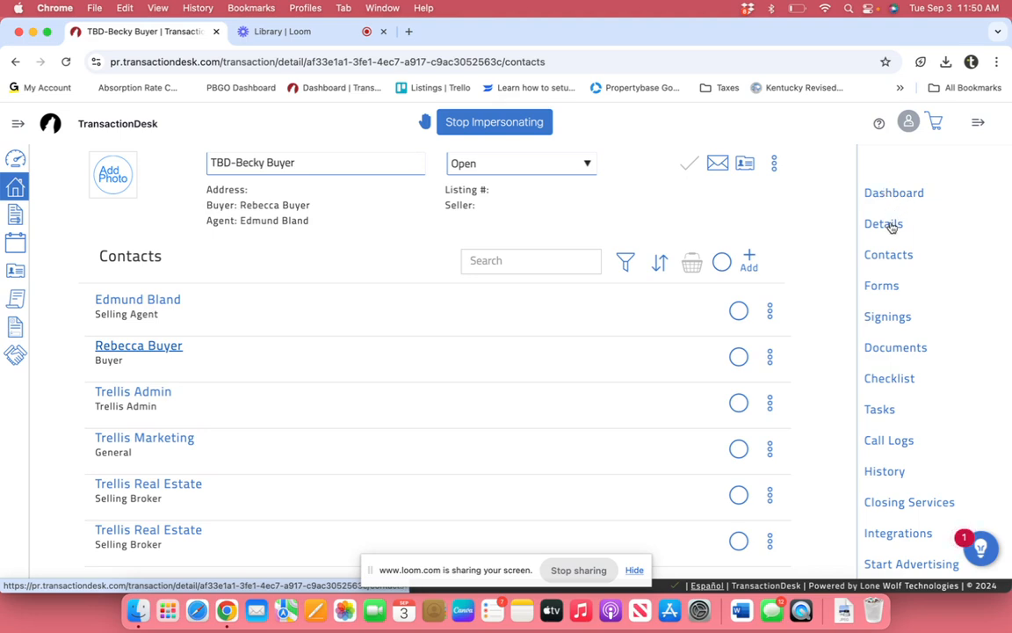
left_click(889, 318)
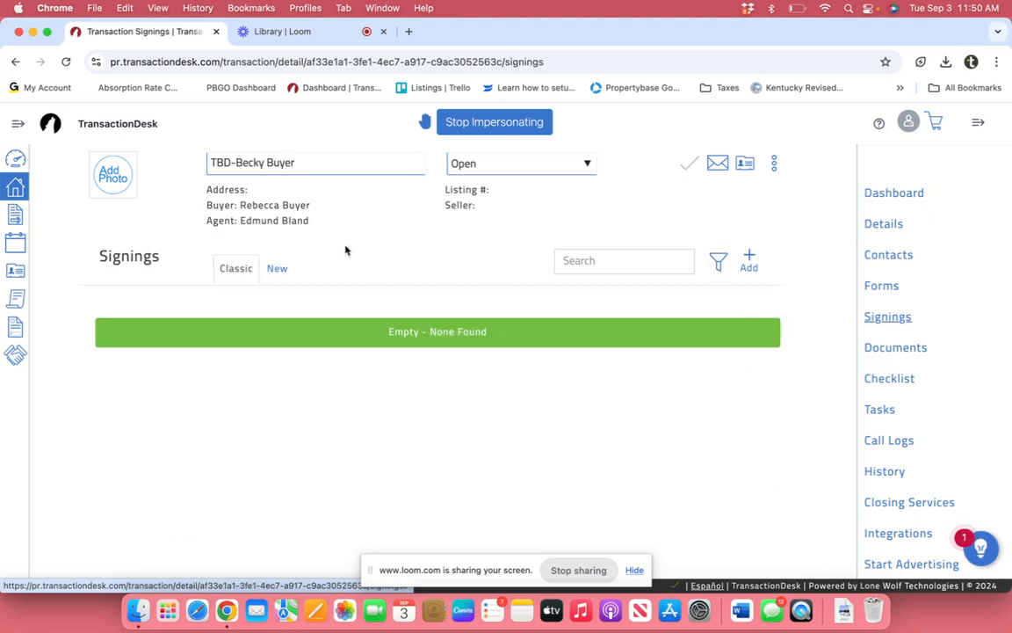
Step: In the new signings view, create and save a signing named 'Buyer Agency Forms' from the suggestions
left_click(277, 269)
left_click(749, 257)
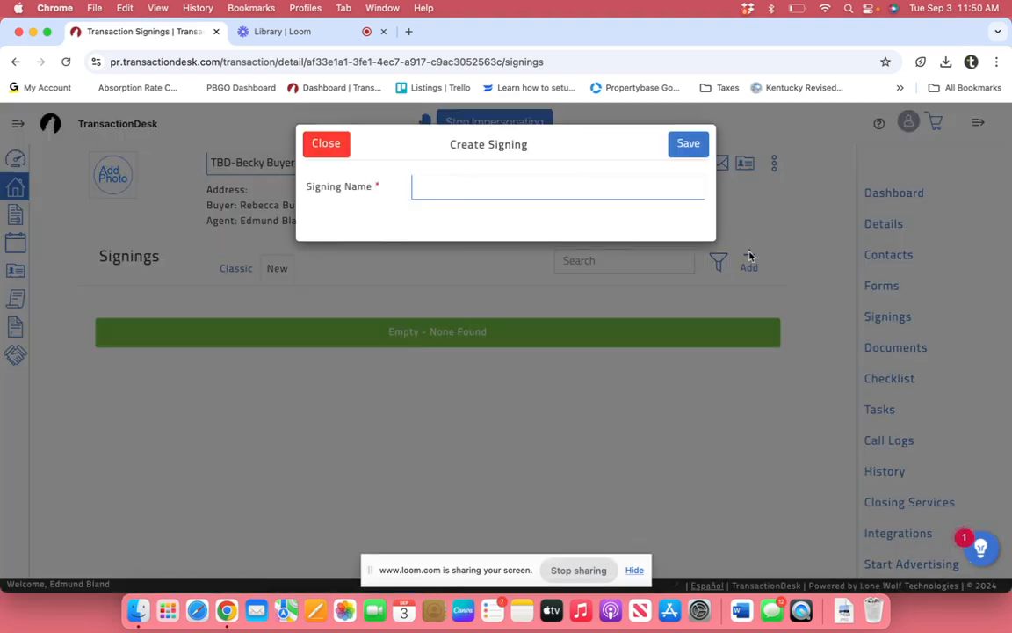
left_click(444, 187)
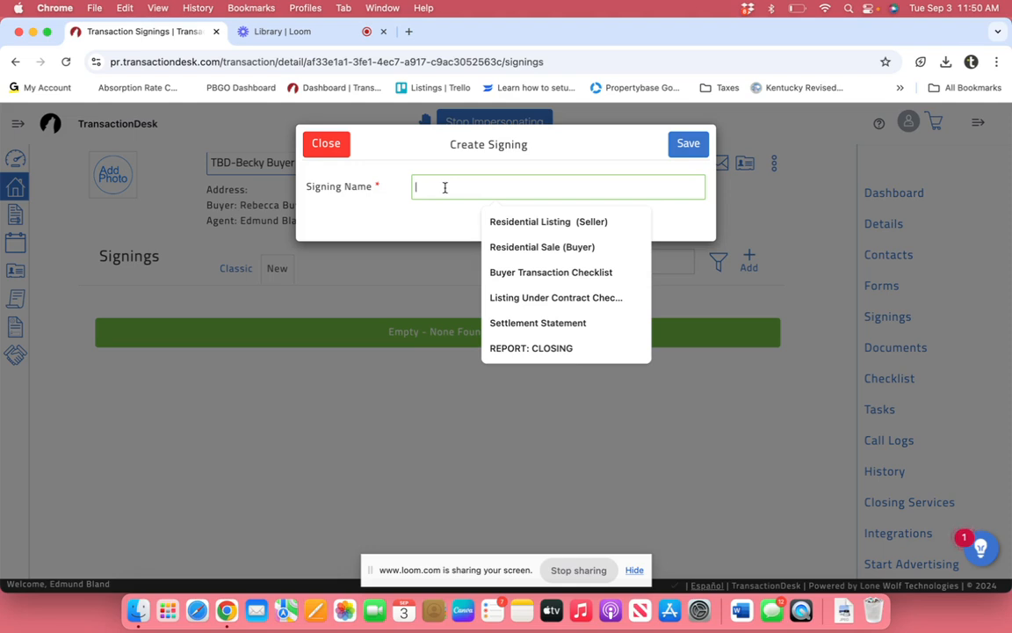
type("Bu")
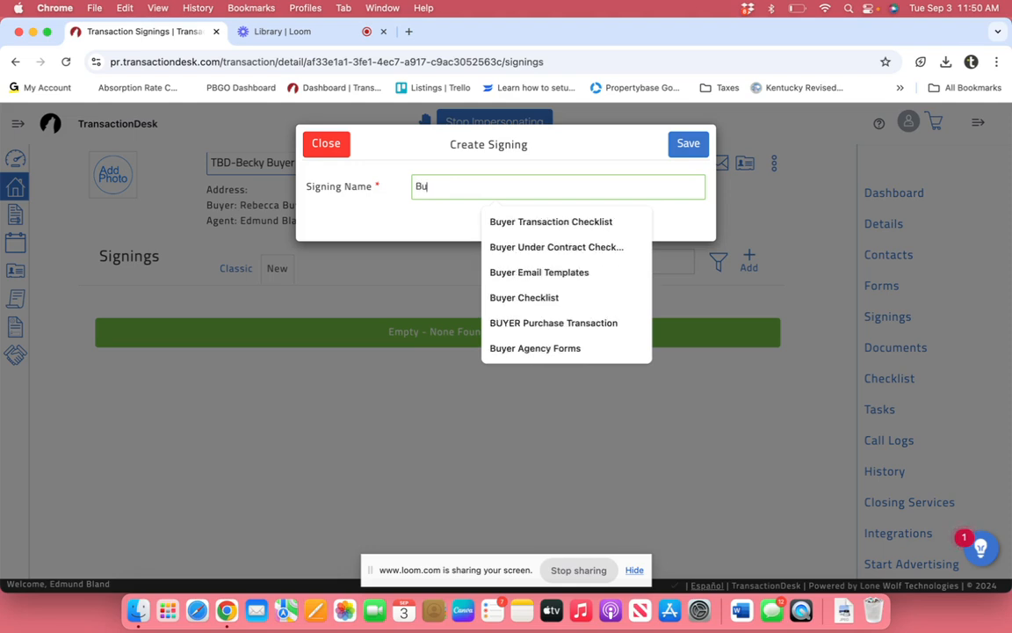
type("yer Agency")
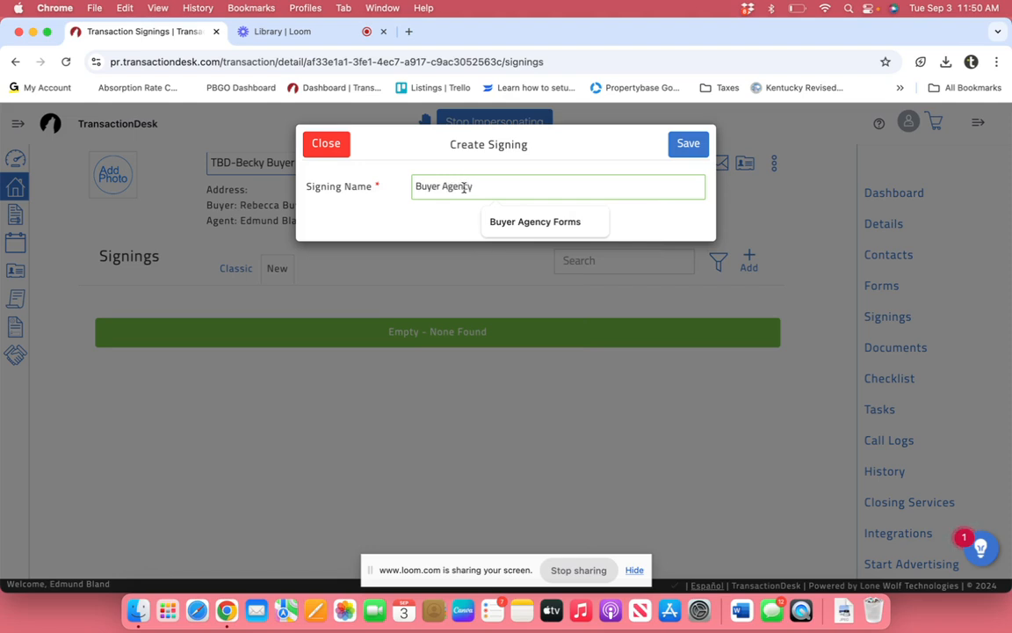
left_click(537, 220)
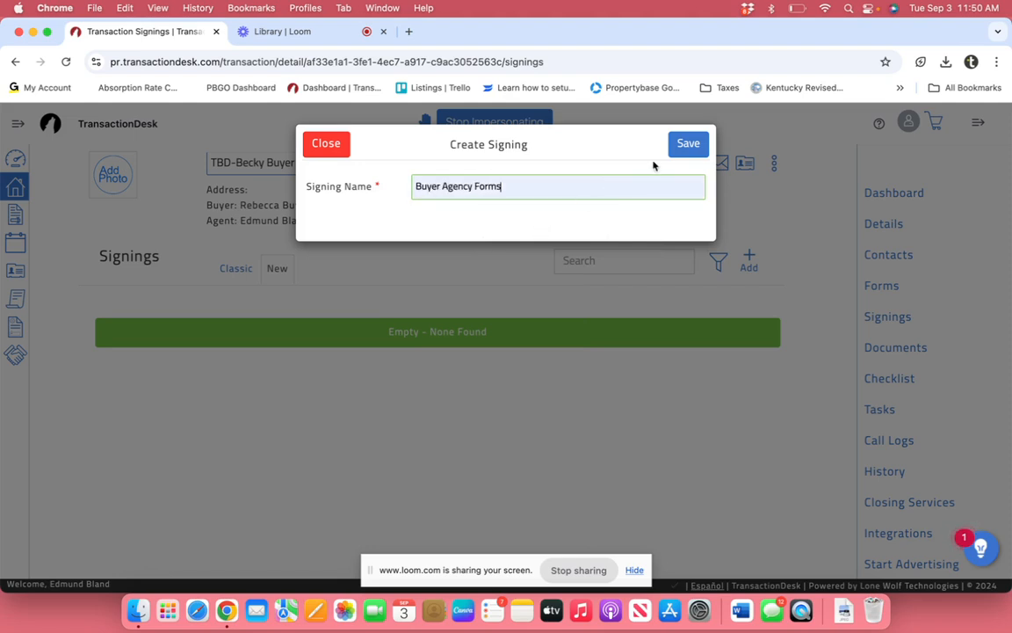
left_click(691, 145)
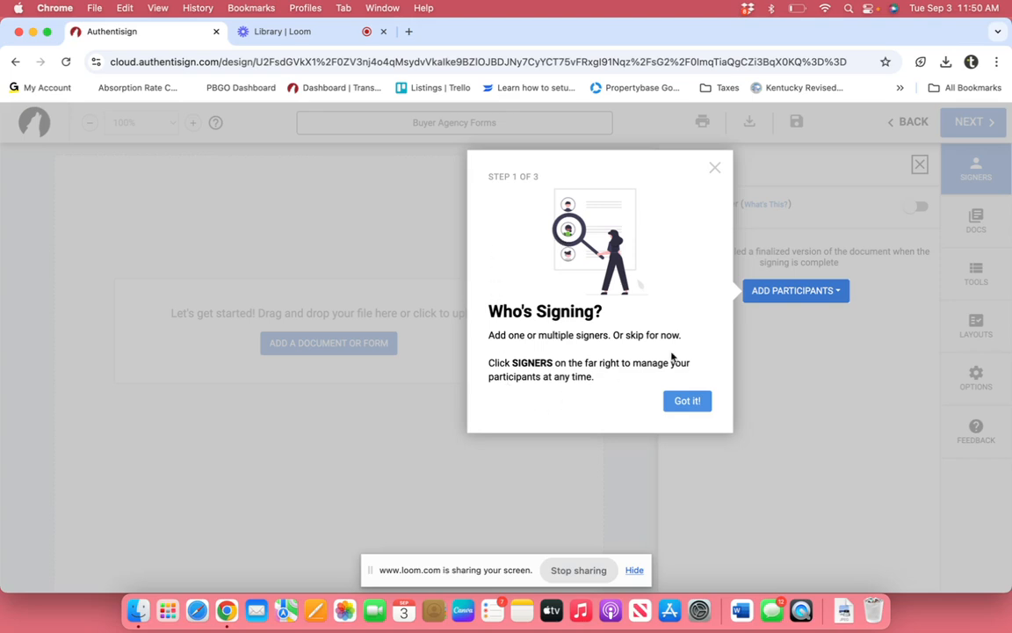
Step: Skip the tour and add the transaction's selling broker and buyer as remote signers
left_click(835, 294)
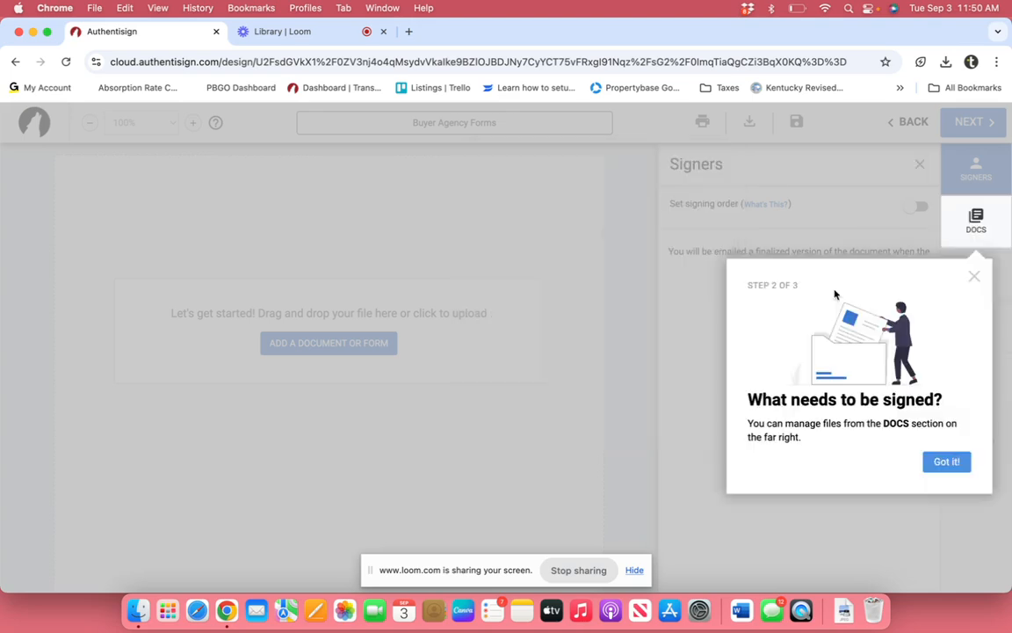
left_click(974, 275)
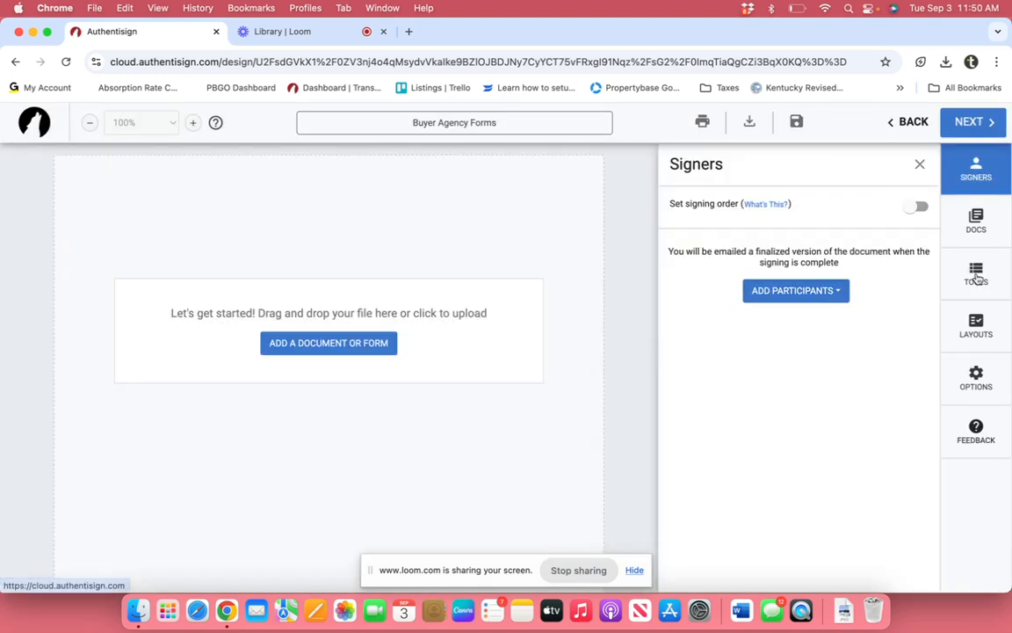
left_click(820, 293)
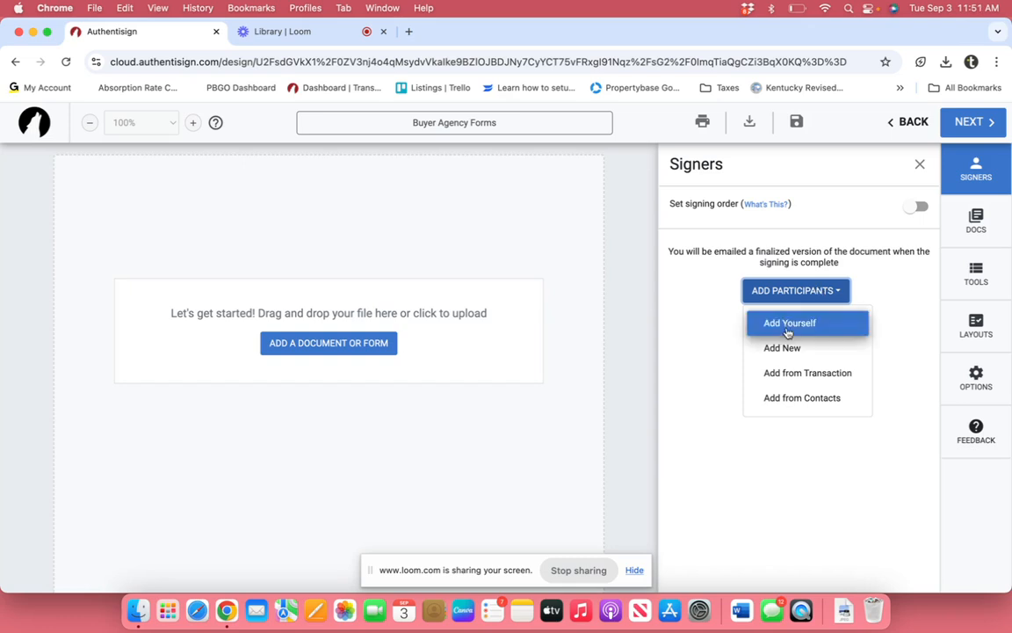
left_click(814, 373)
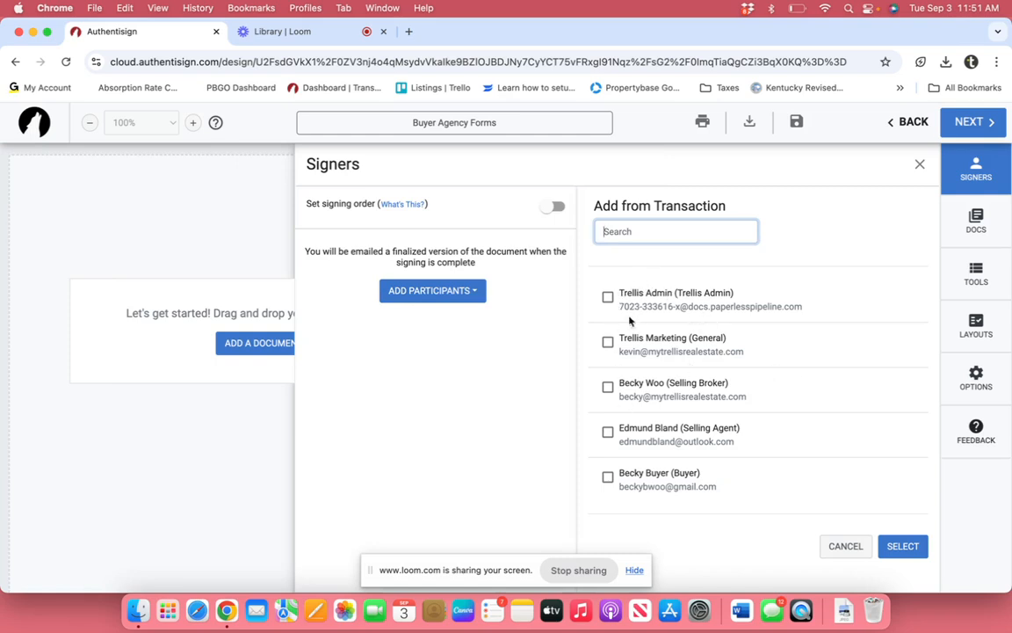
left_click(608, 479)
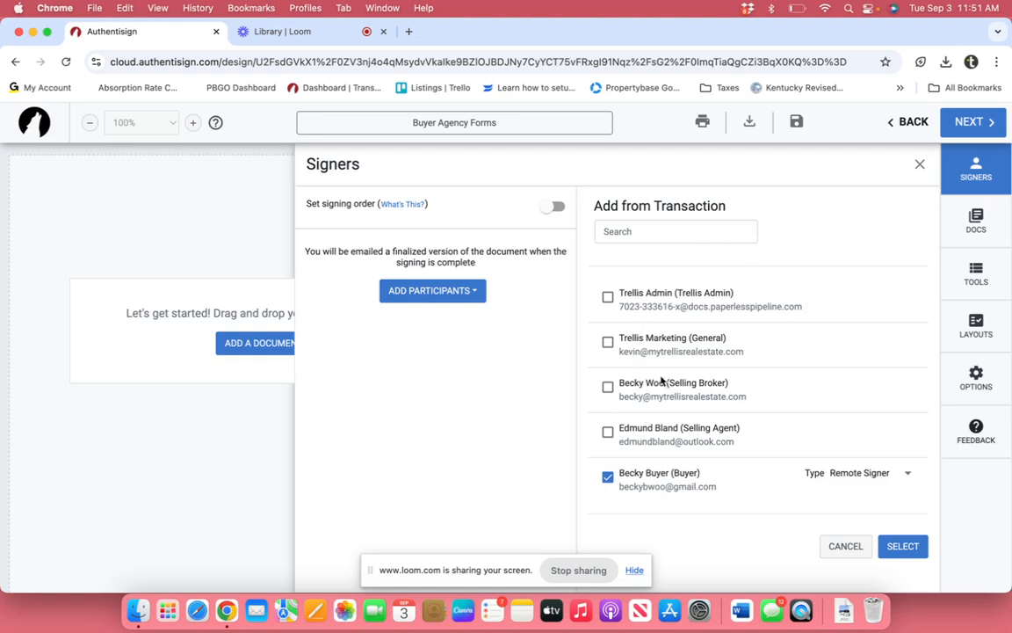
left_click(608, 387)
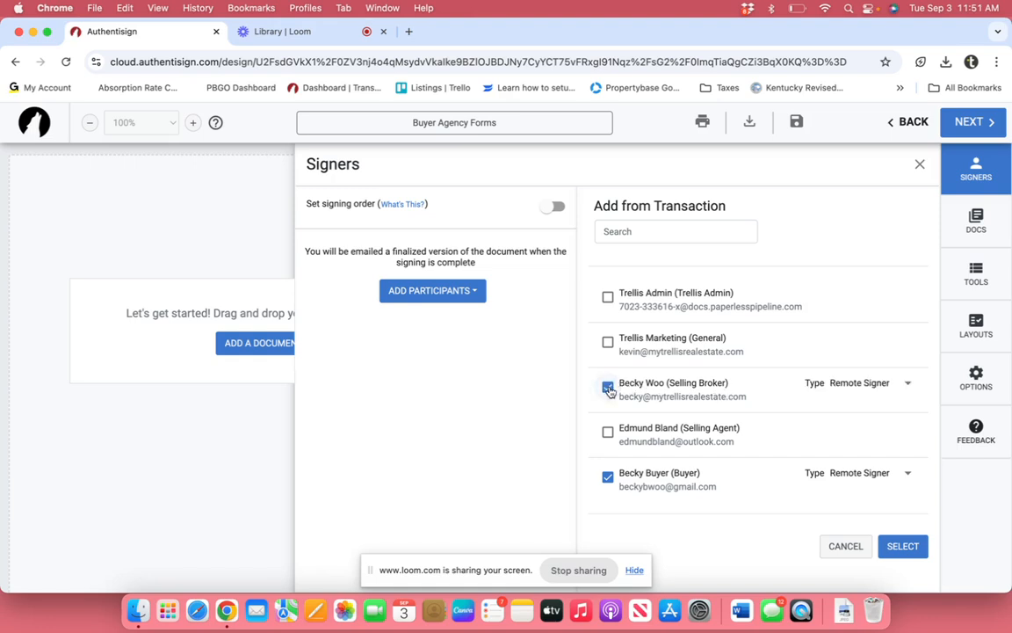
left_click(910, 475)
left_click(909, 474)
left_click(904, 546)
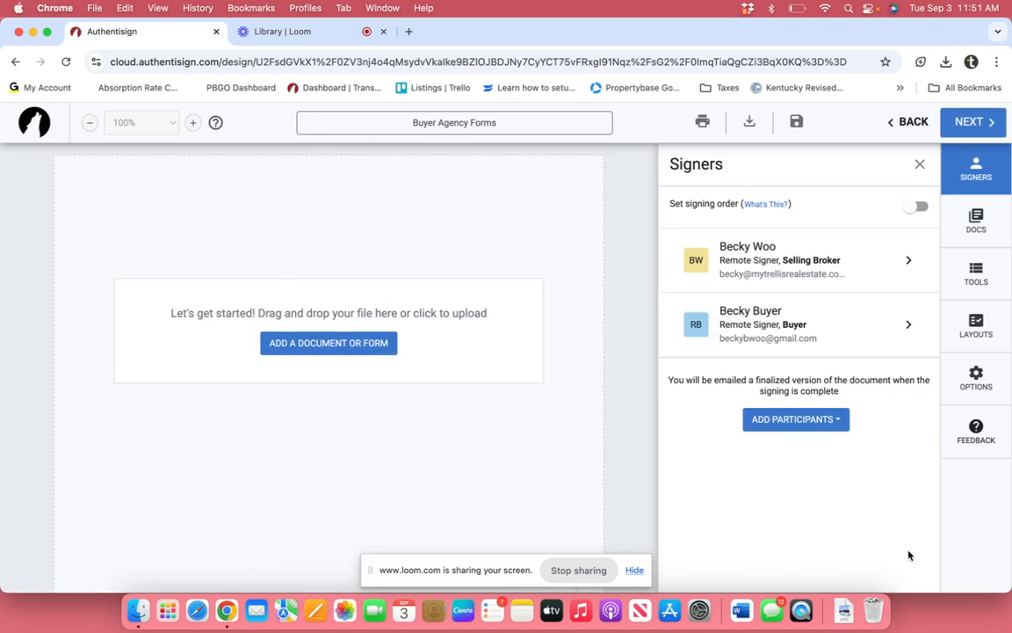
Step: Attach the Agency Relationships guide (400), Agency Consent Agreement (401B) and Exclusive Buyer Agency Contract
left_click(315, 344)
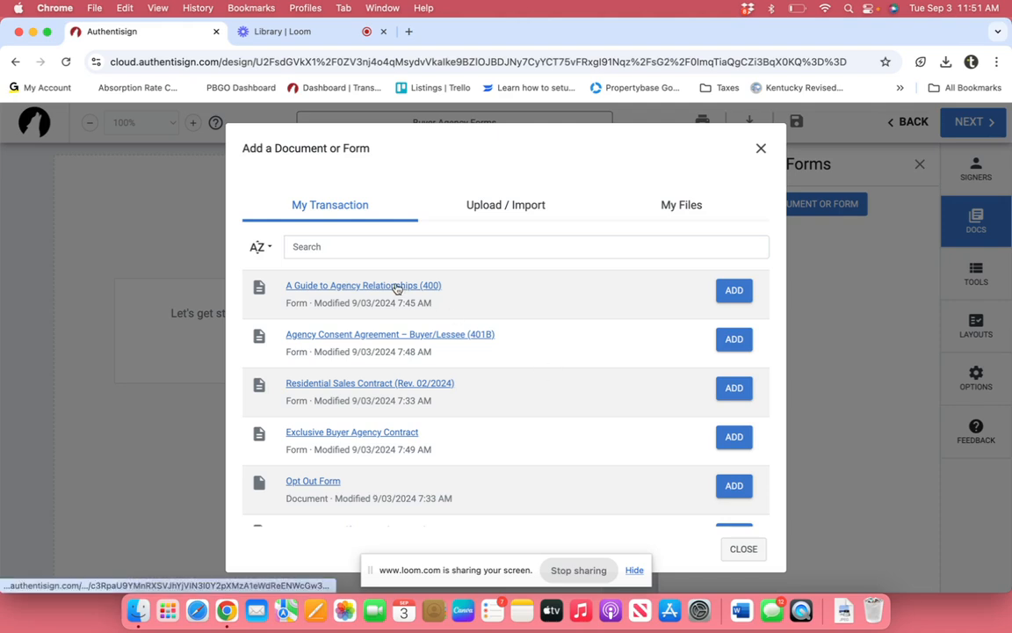
left_click(739, 291)
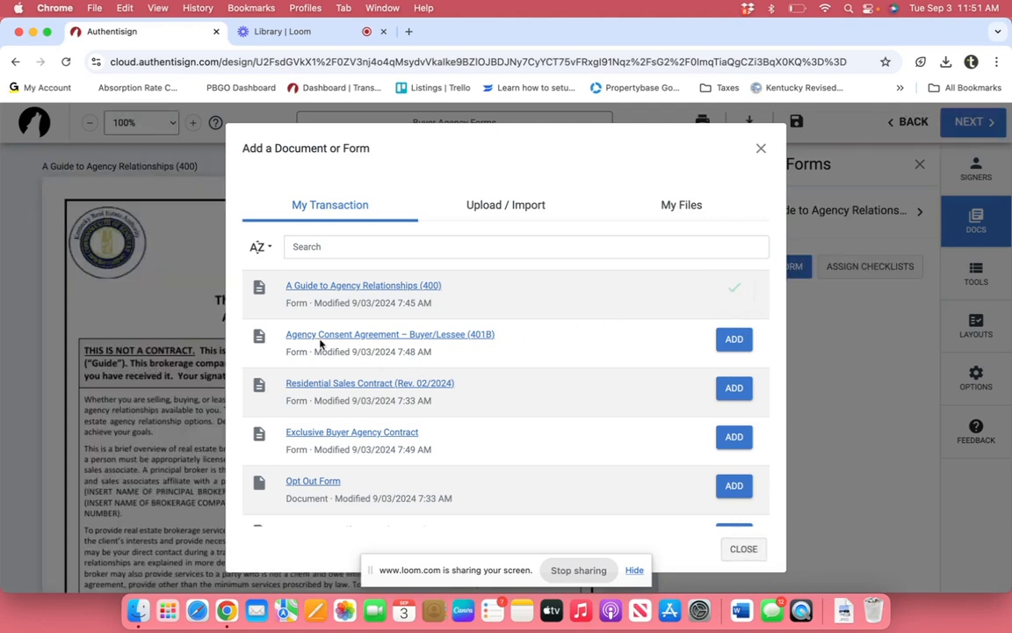
left_click(729, 341)
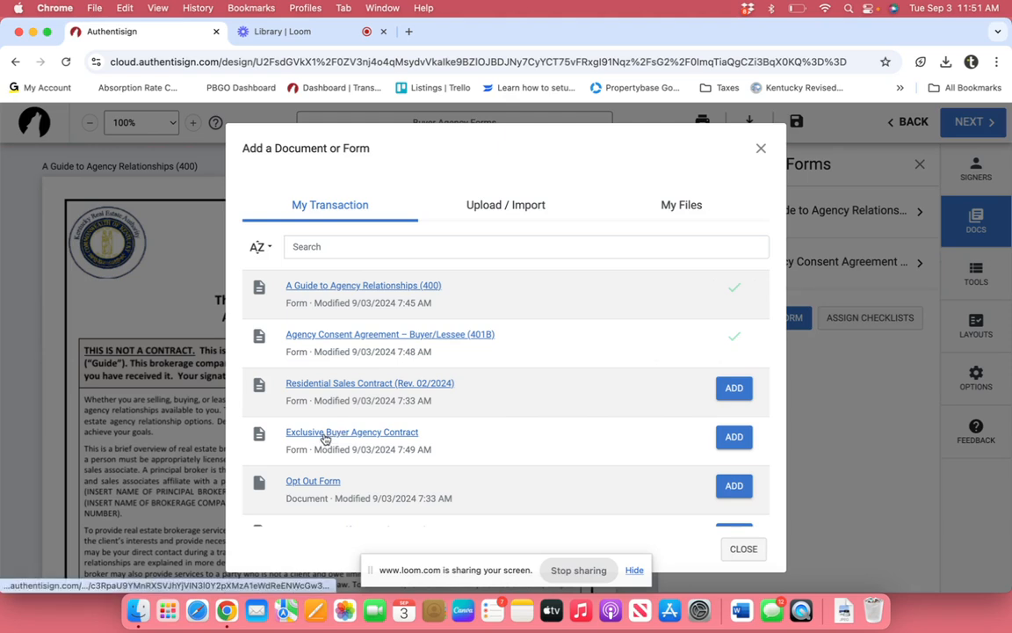
left_click(734, 436)
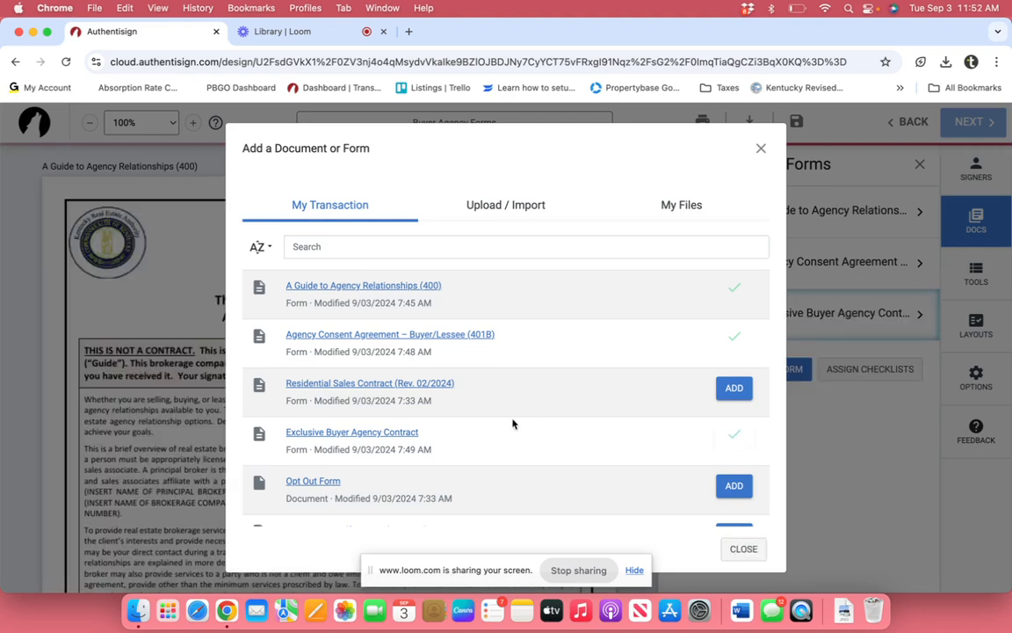
scroll(442, 420, "down", 2)
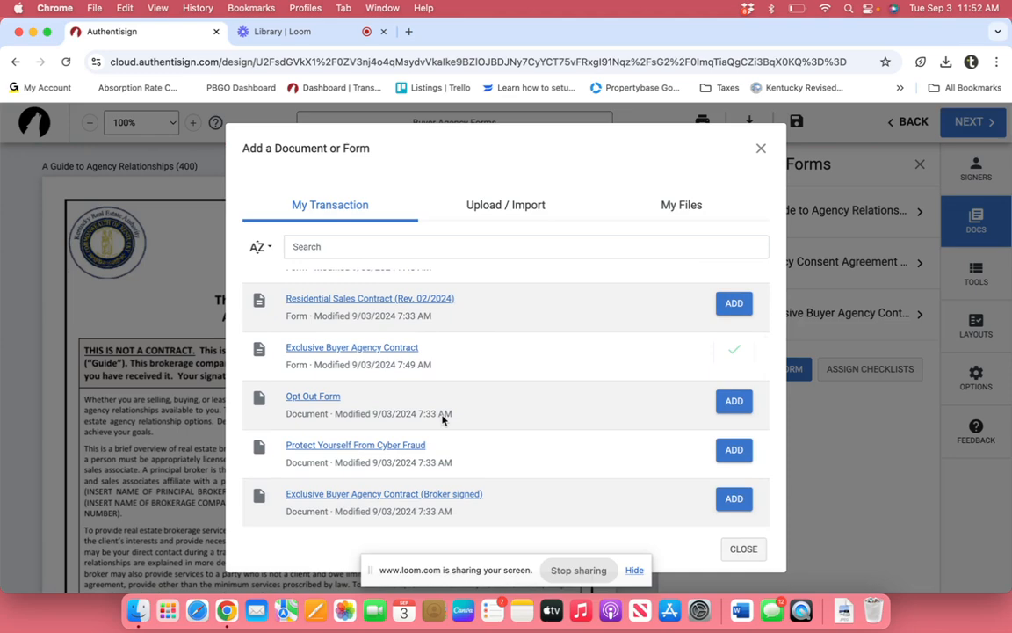
scroll(442, 420, "up", 2)
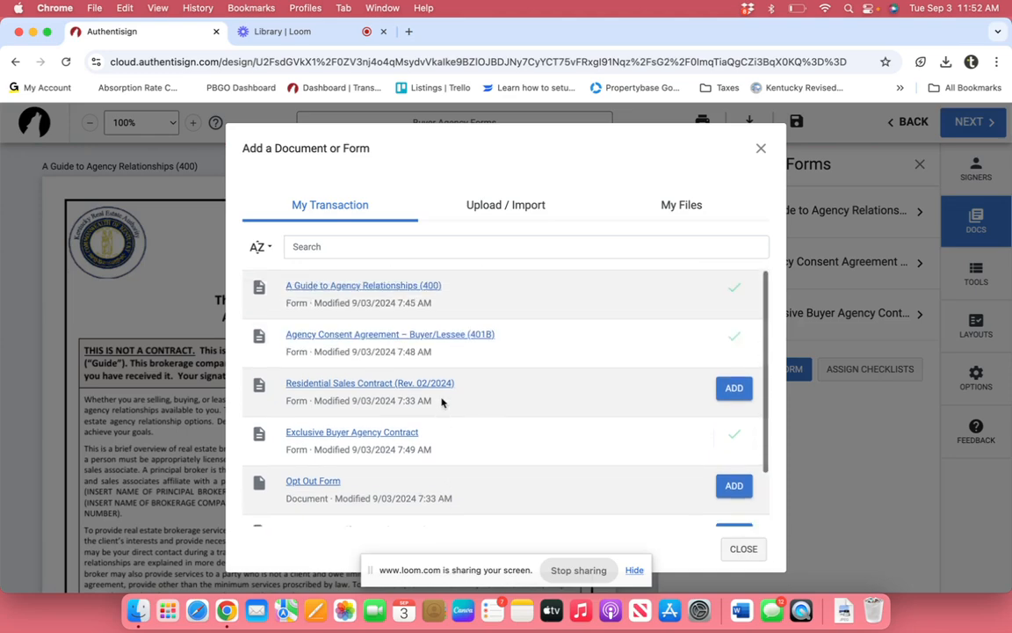
left_click(749, 549)
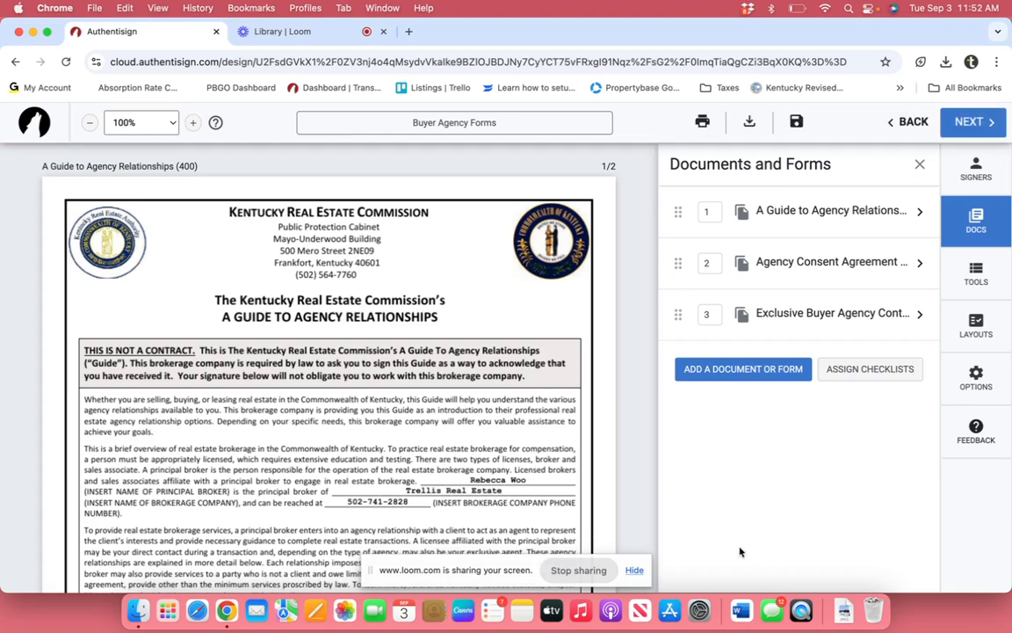
scroll(386, 387, "down", 10)
scroll(386, 387, "down", 10)
scroll(387, 387, "down", 4)
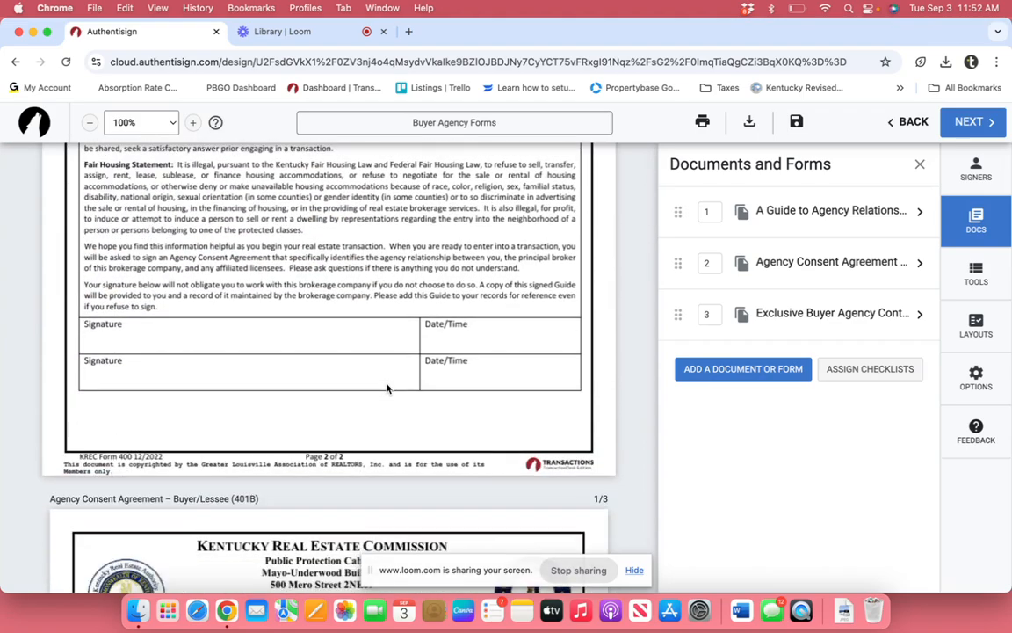
scroll(387, 389, "up", 20)
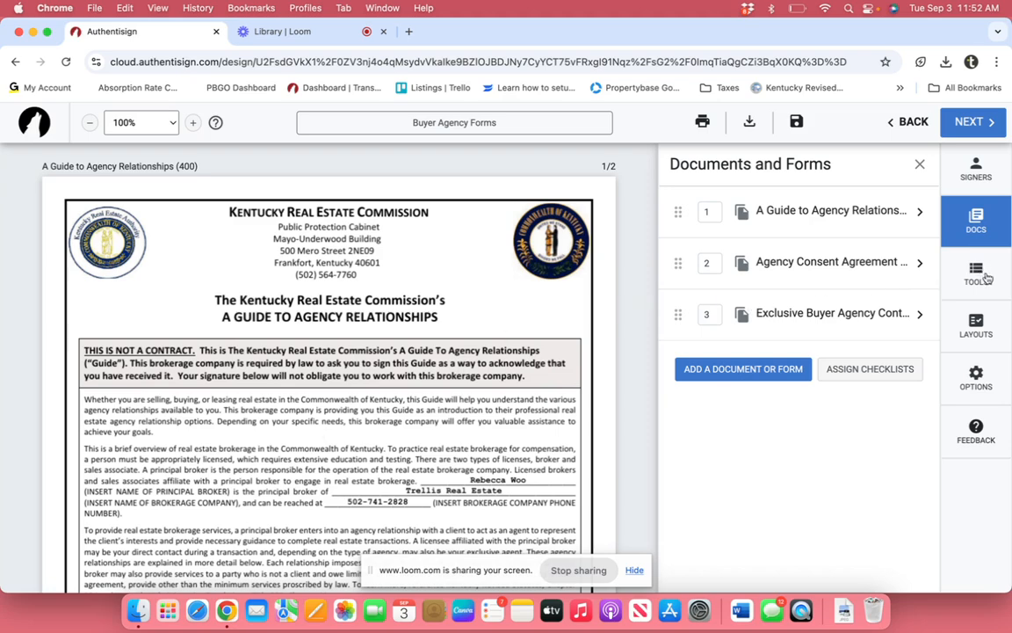
Step: Open the signing tools, dismiss the feature notice, and set the buyer as the field signer
left_click(976, 273)
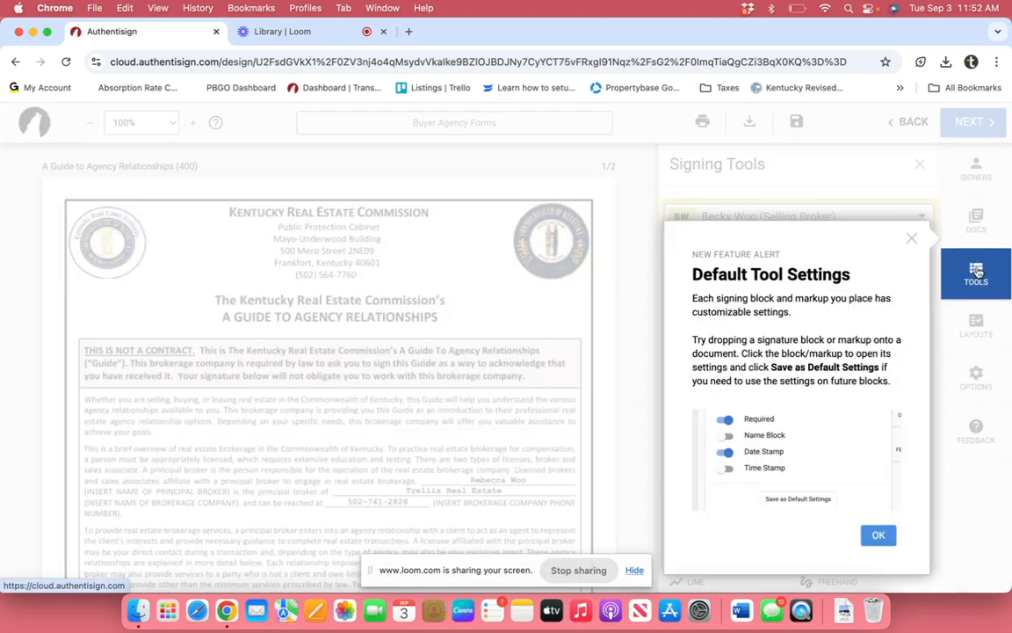
left_click(911, 239)
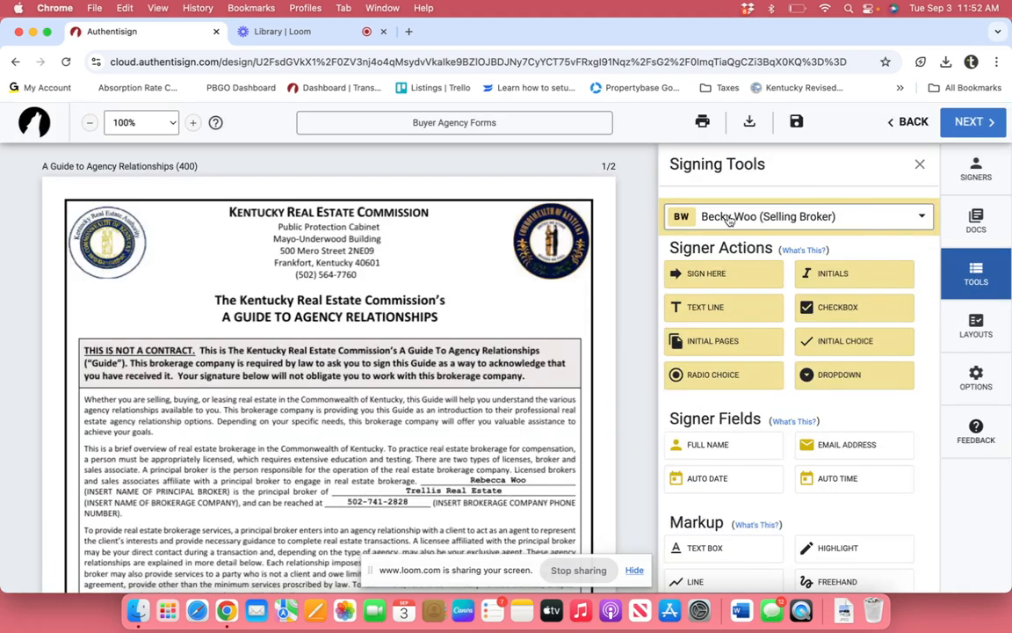
left_click(920, 220)
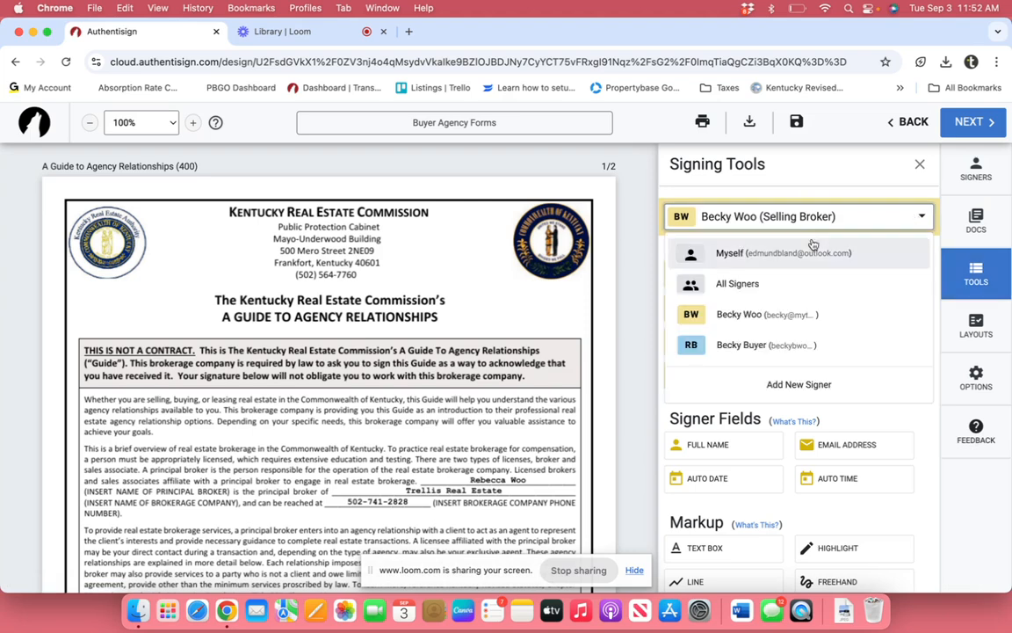
left_click(743, 346)
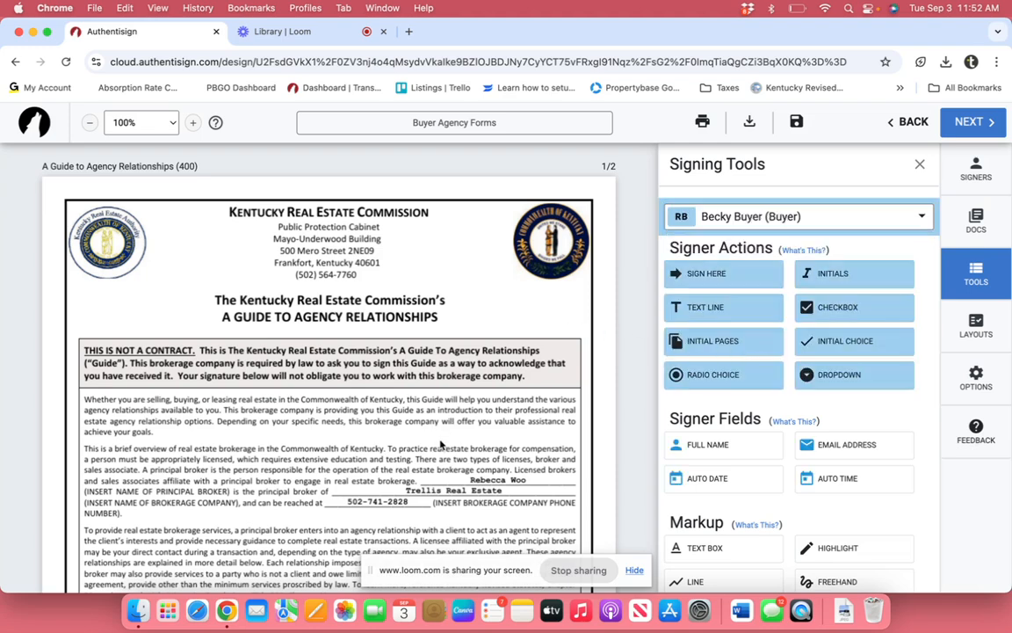
Step: Place the buyer's signature, date and h:mm tt auto-time fields on the guide's first signature line
scroll(441, 444, "down", 10)
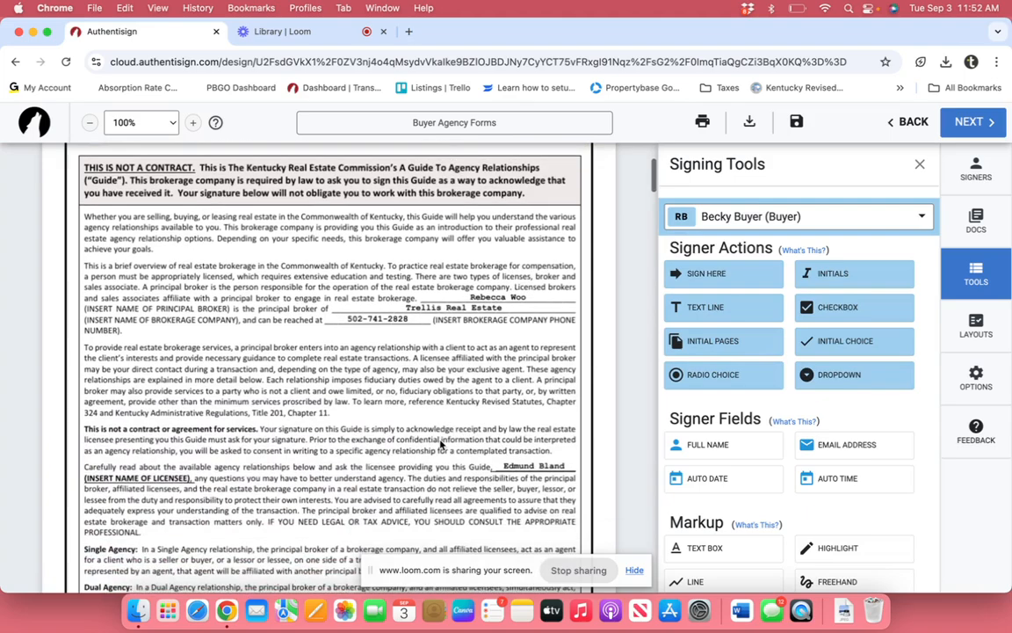
scroll(441, 445, "down", 20)
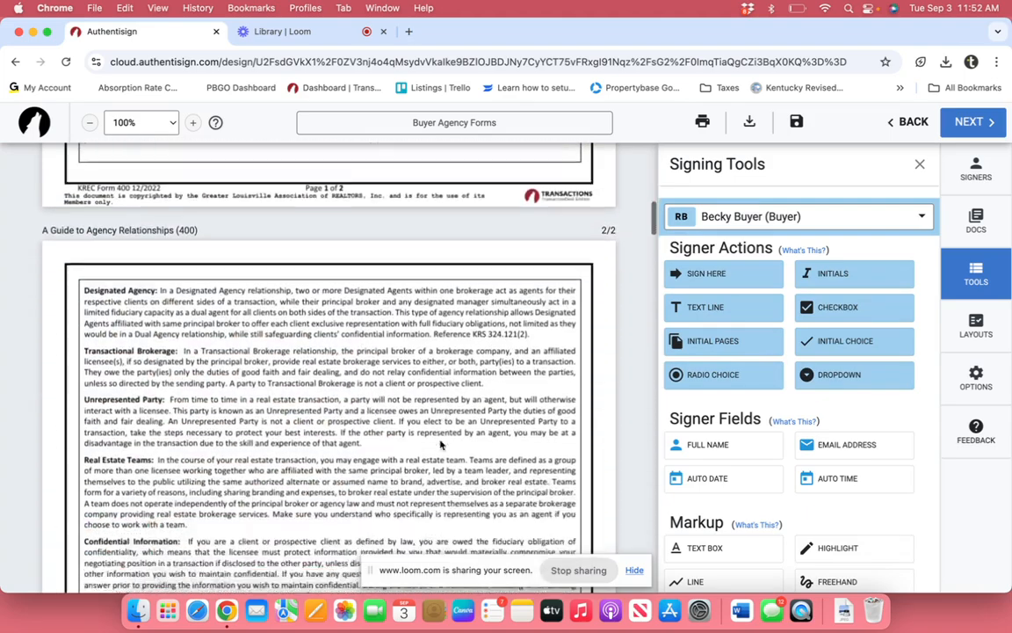
scroll(441, 444, "down", 10)
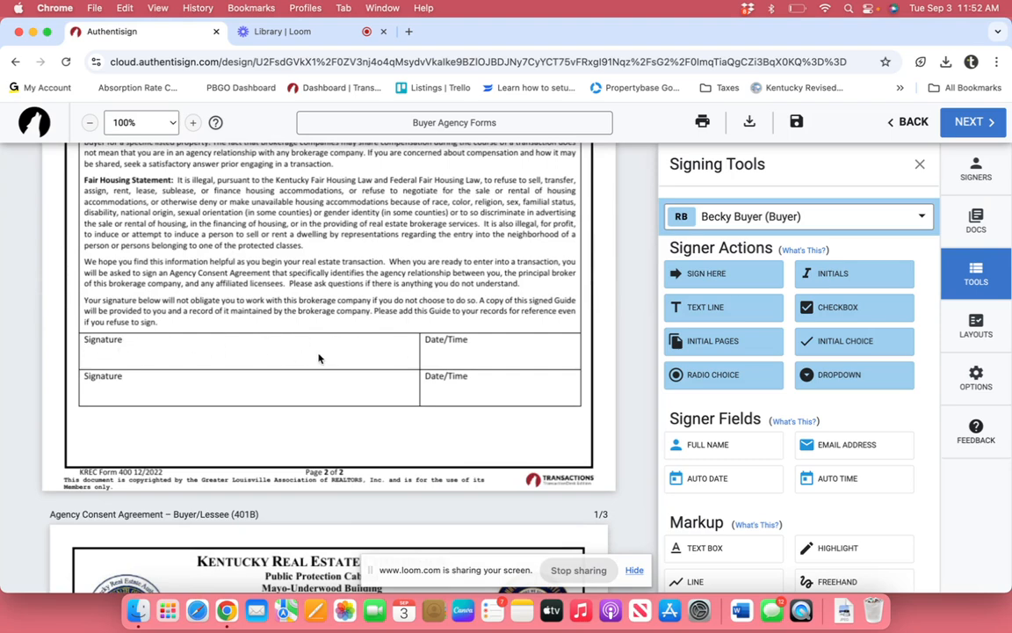
left_click(708, 275)
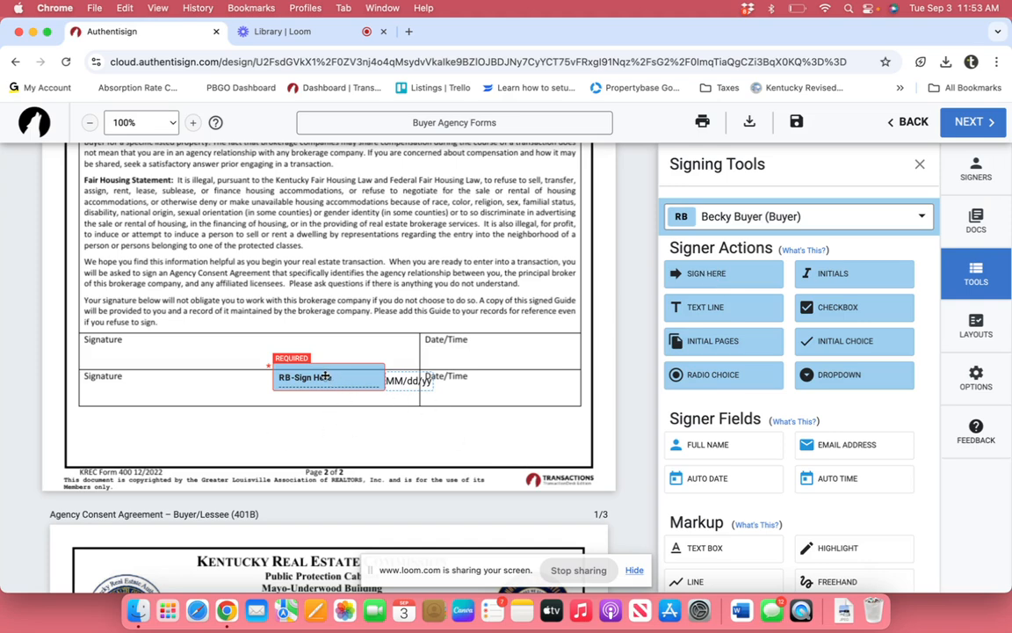
mouse_move(325, 377)
left_mouse_down()
mouse_move(299, 356)
mouse_move(185, 350)
left_mouse_up()
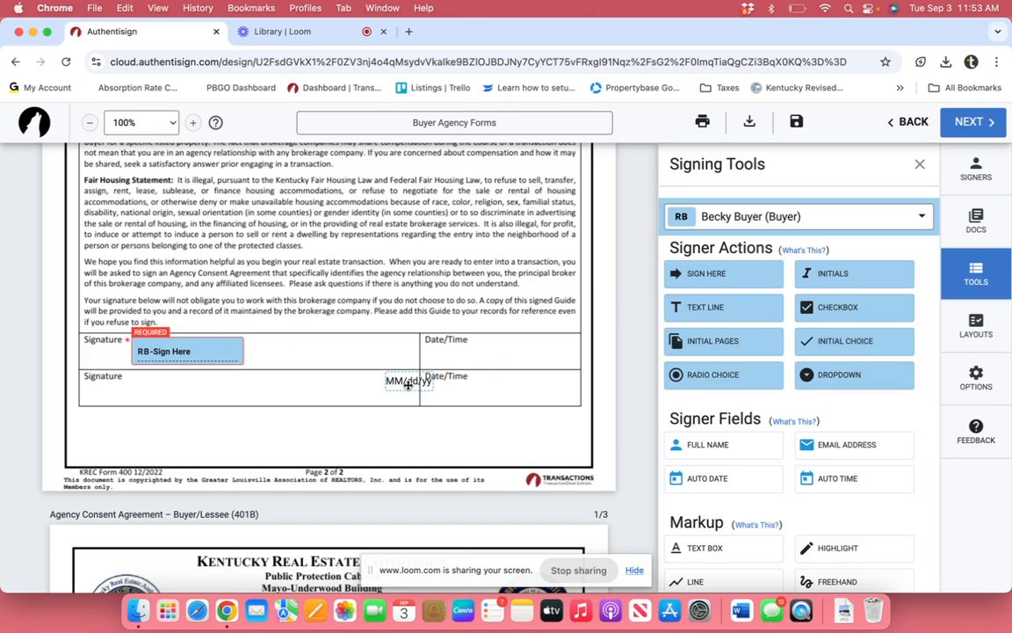
left_click_drag(407, 383, 450, 358)
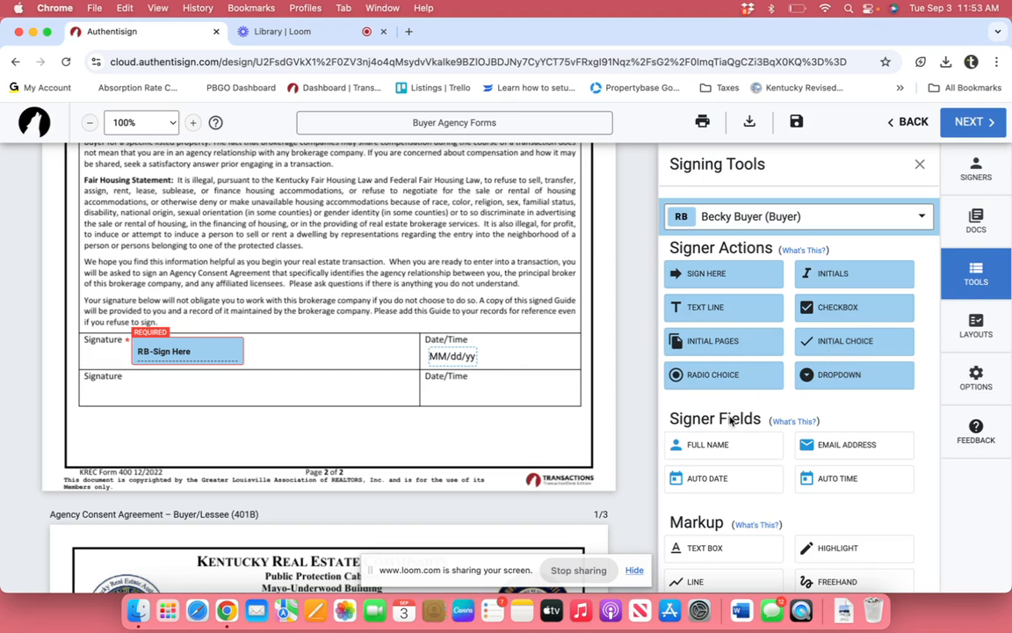
left_click(846, 484)
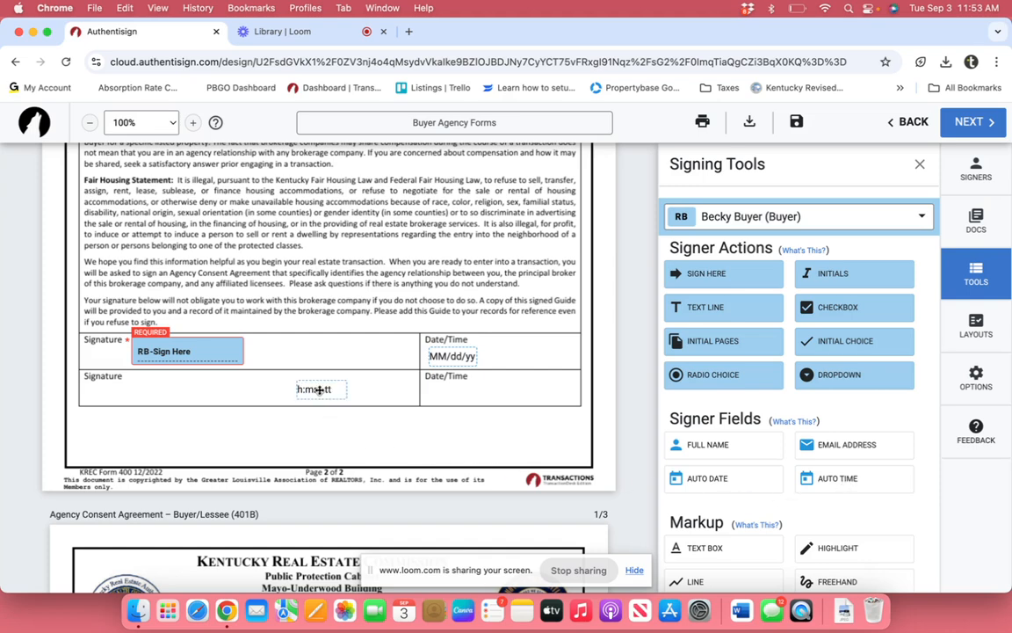
left_click_drag(319, 389, 513, 355)
Step: Add an auto-time field beside the buyer's MM/dd/yyyy date on Agency Consent page 1
scroll(253, 367, "down", 5)
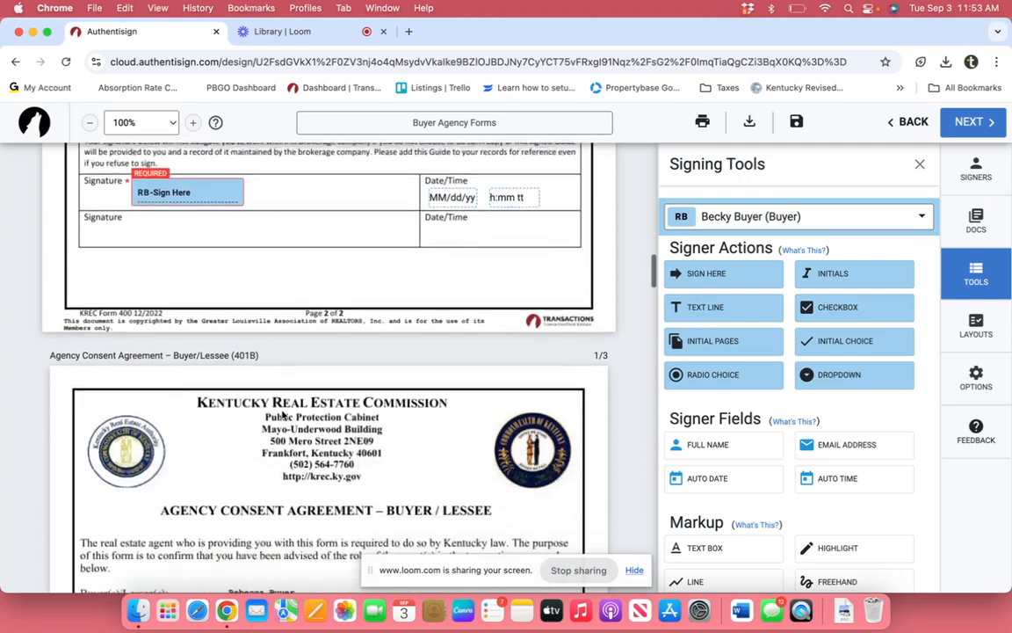
scroll(282, 413, "down", 9)
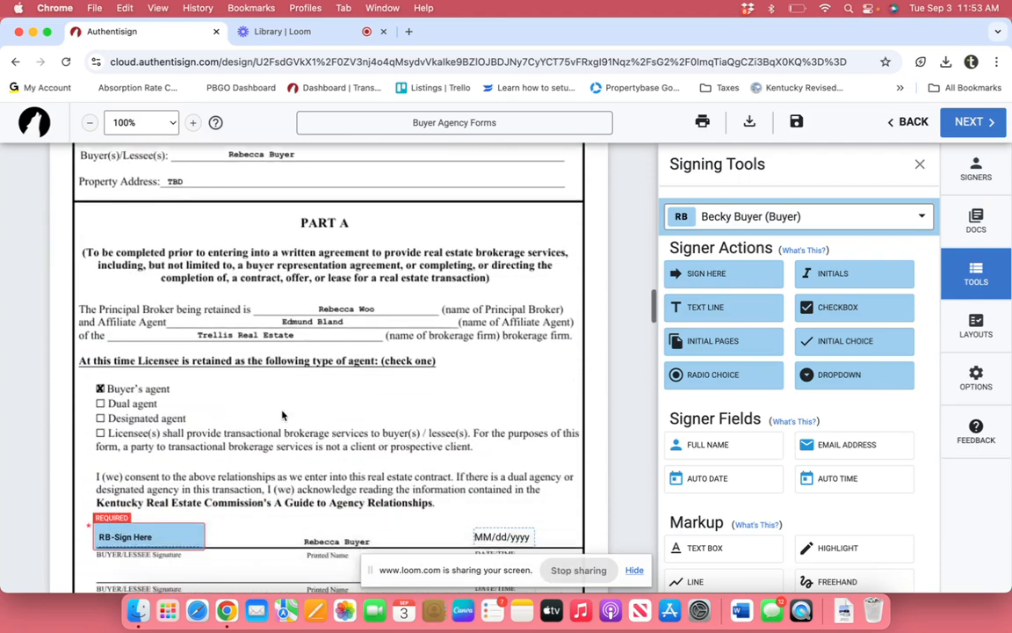
scroll(282, 413, "down", 3)
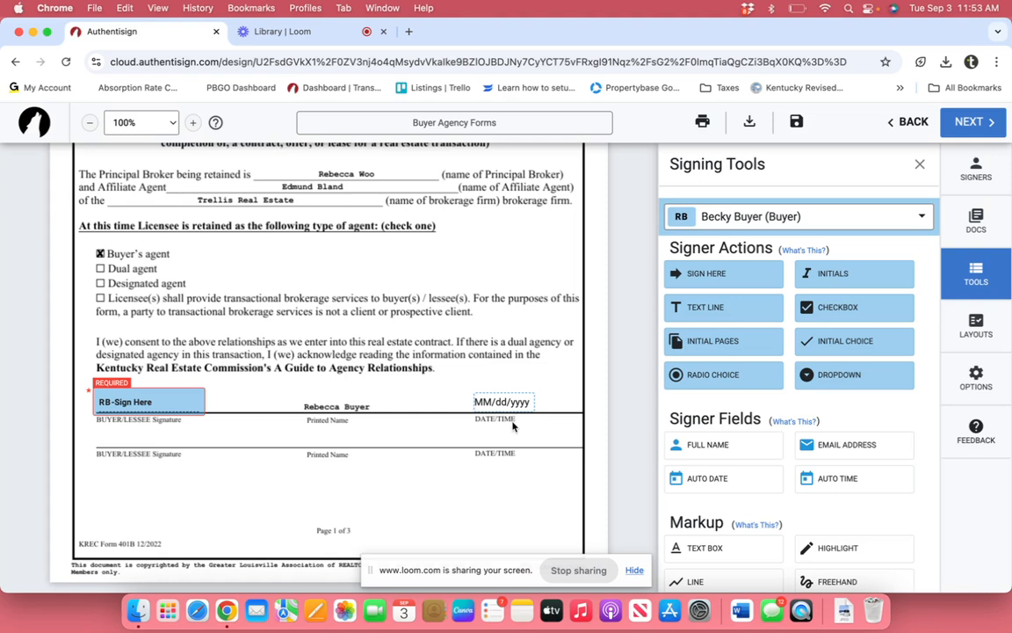
left_click(841, 480)
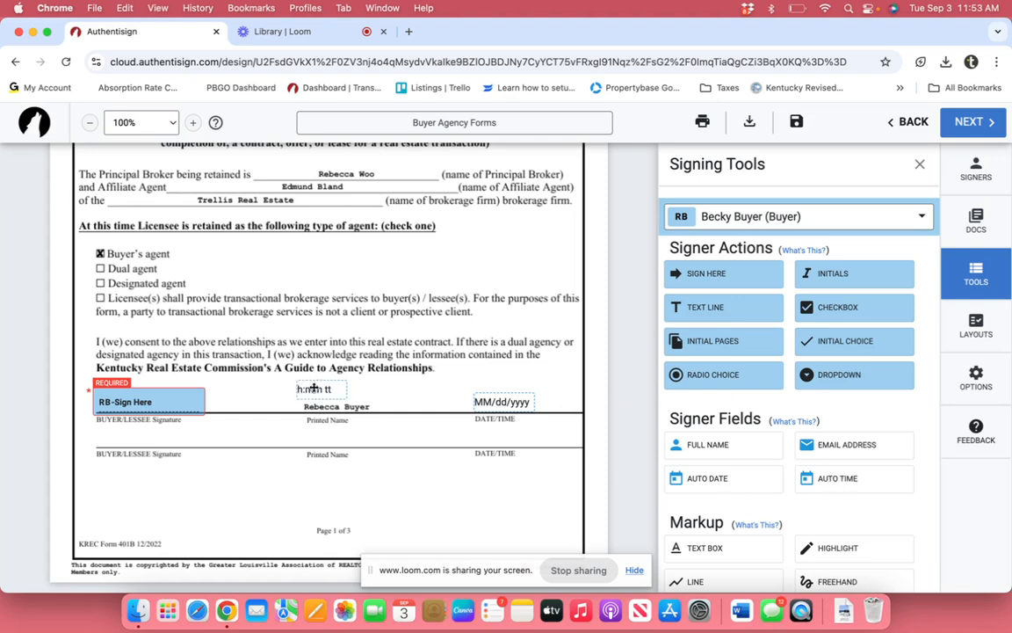
left_click_drag(314, 388, 547, 400)
Step: Delete the buyer's signature and date fields from the Party Consent line on page 3
scroll(390, 444, "down", 5)
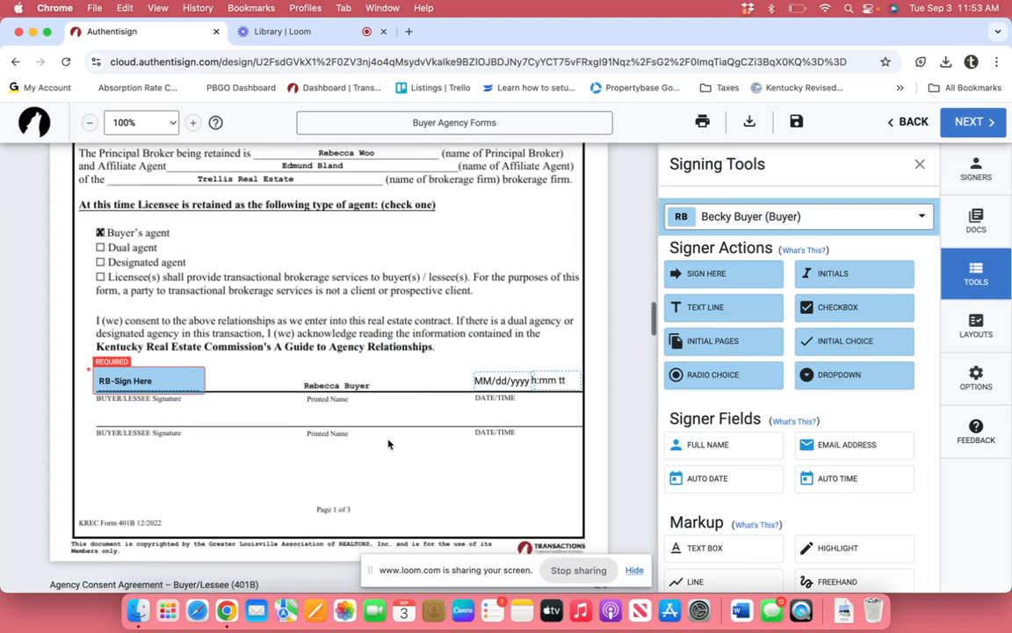
scroll(389, 444, "down", 4)
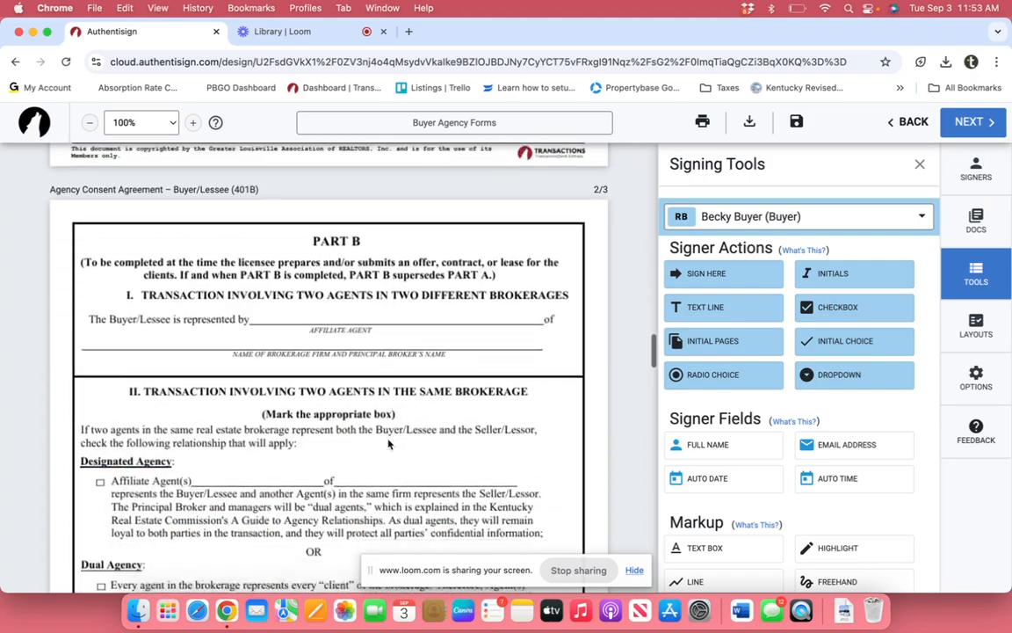
scroll(389, 444, "down", 10)
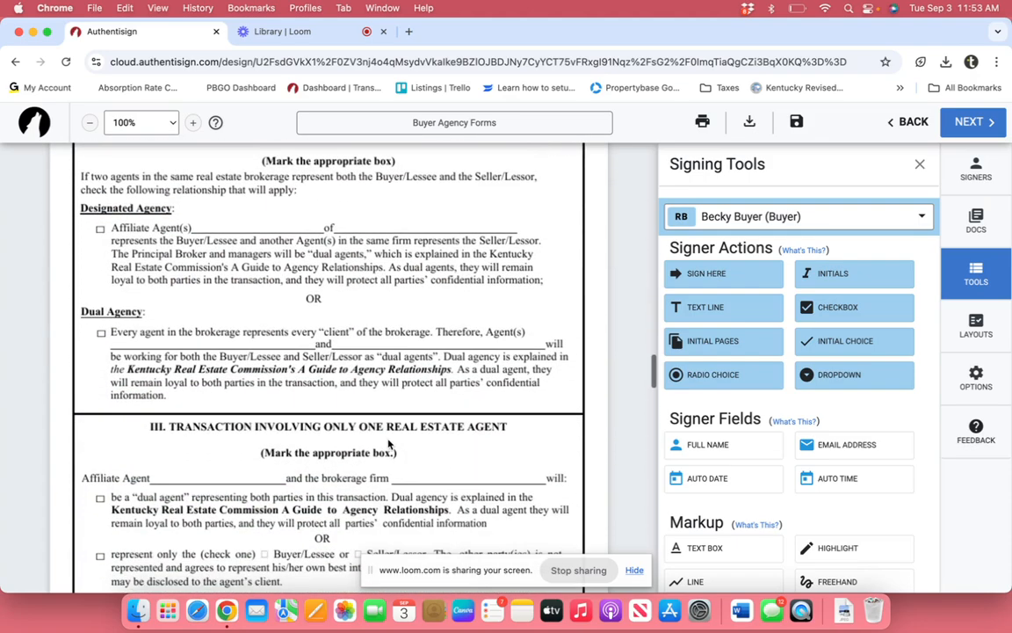
scroll(389, 444, "up", 9)
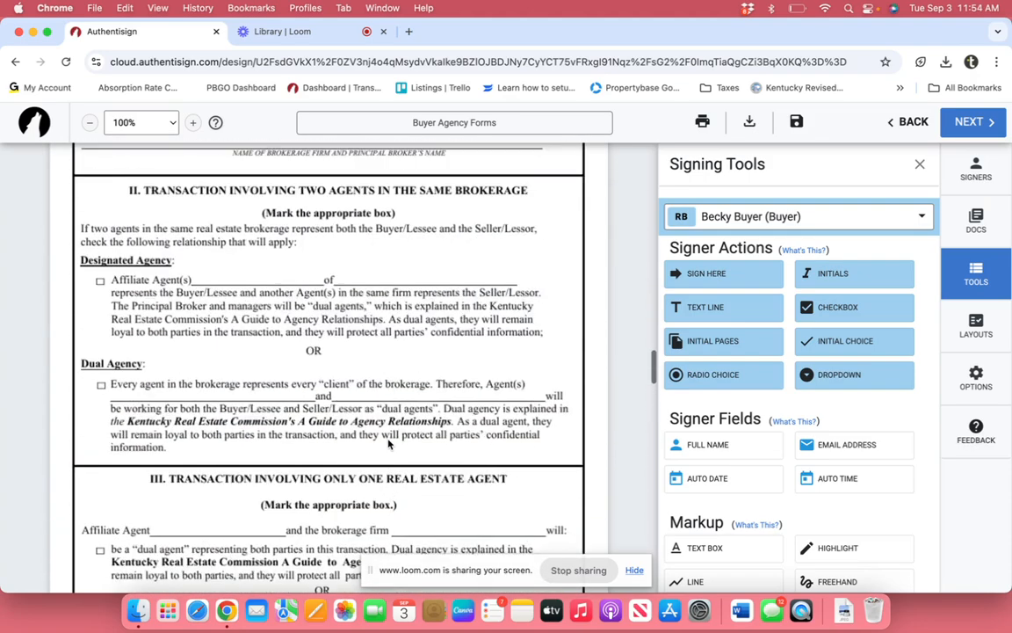
scroll(389, 444, "down", 18)
scroll(389, 444, "down", 8)
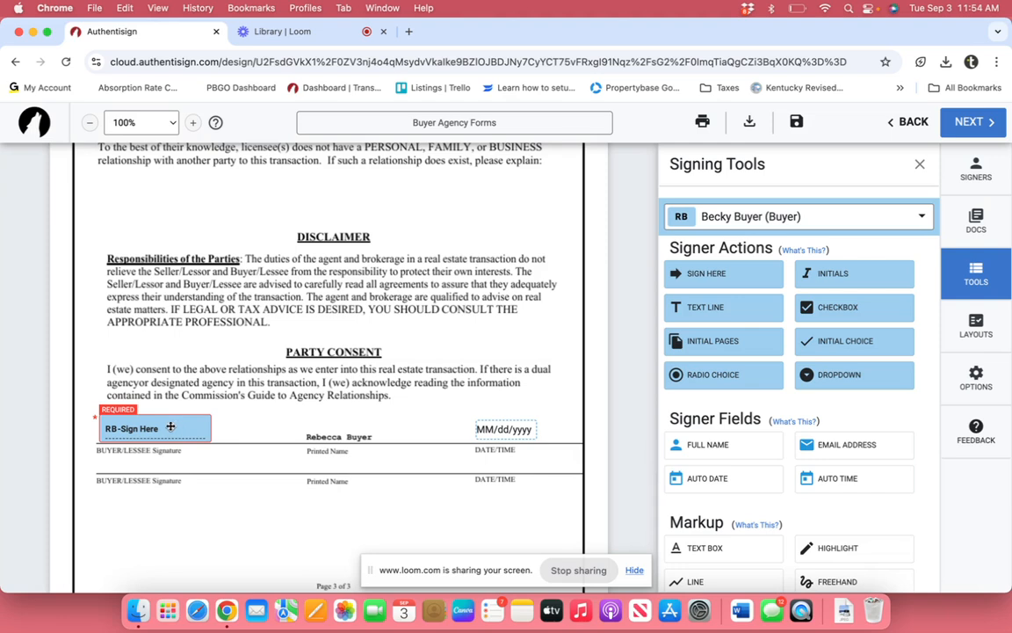
left_click(171, 426)
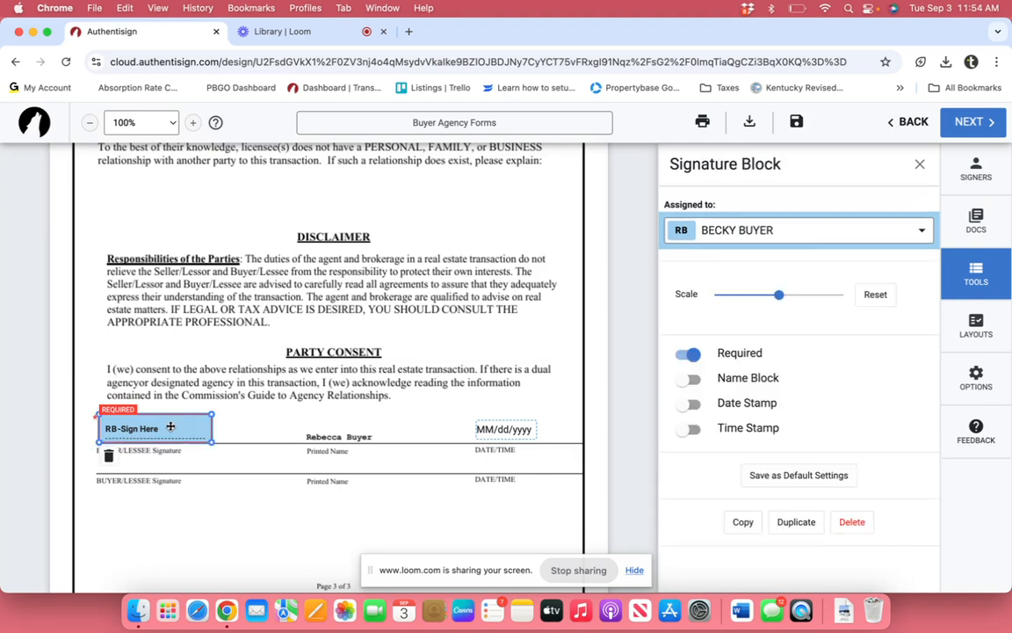
left_click(109, 457)
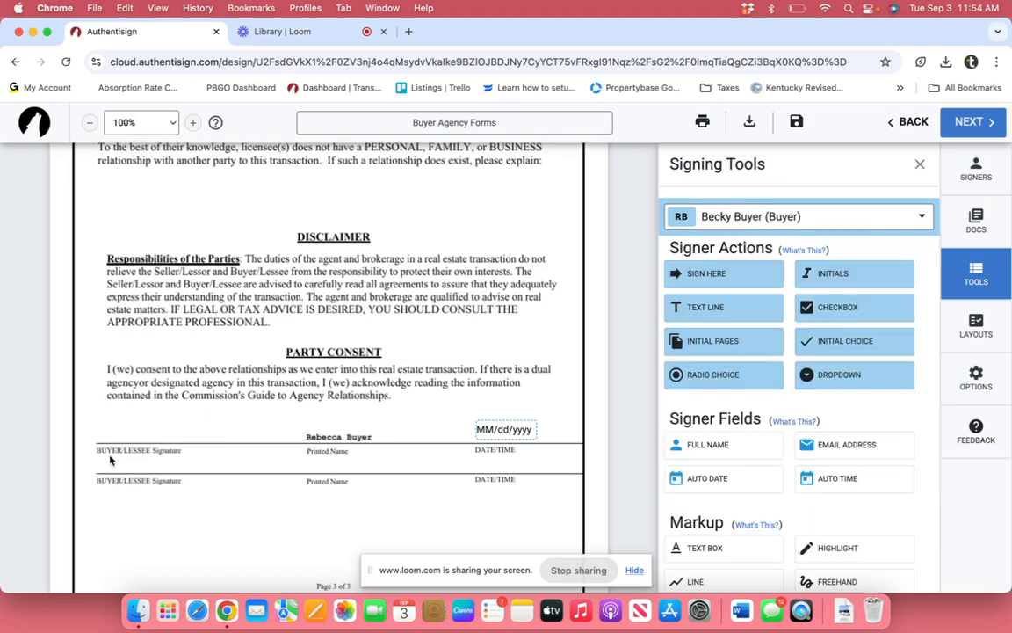
left_click(506, 431)
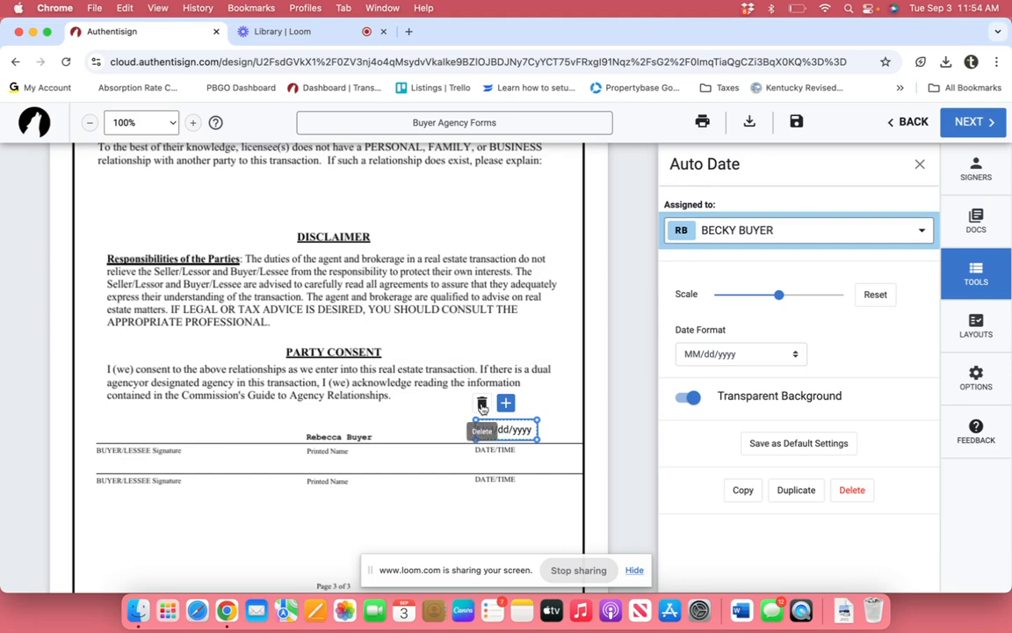
left_click(481, 404)
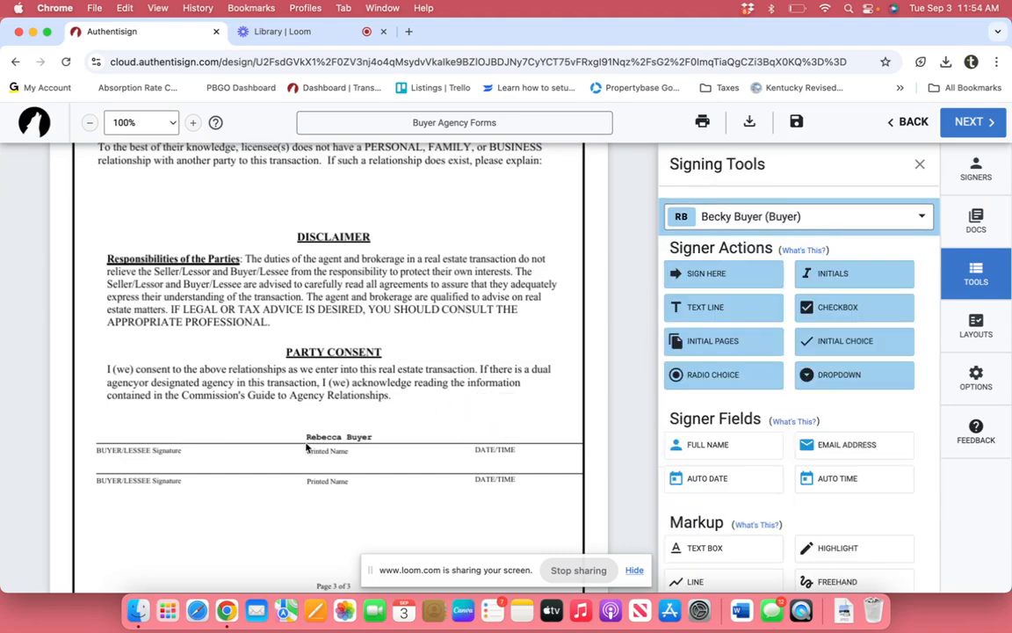
scroll(306, 446, "down", 10)
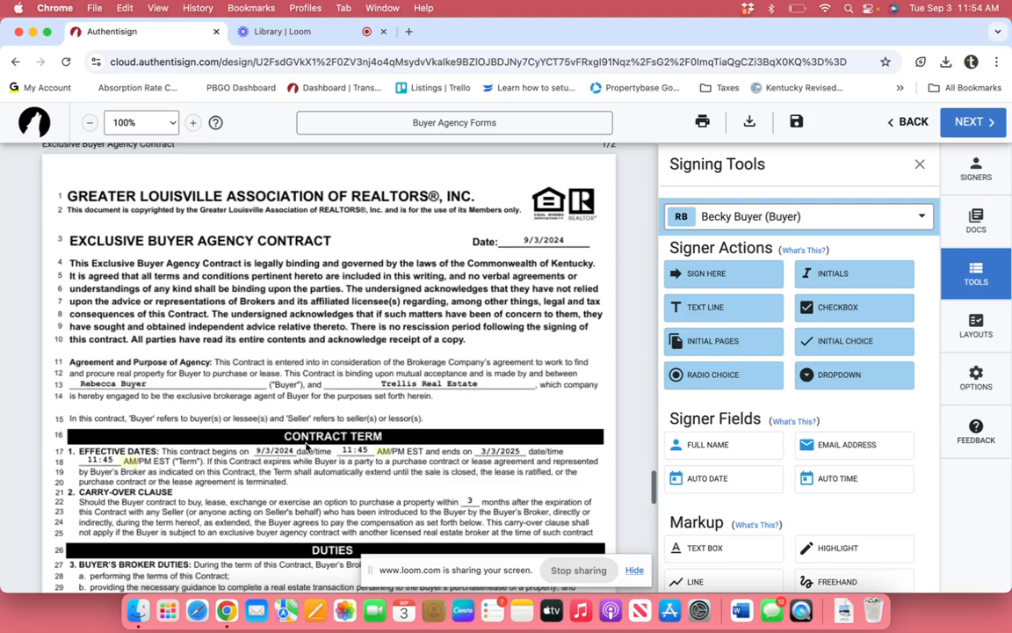
Step: Place a buyer initials field on the (Initial here) blank at line 104 of the contract
scroll(306, 446, "down", 8)
scroll(306, 446, "down", 3)
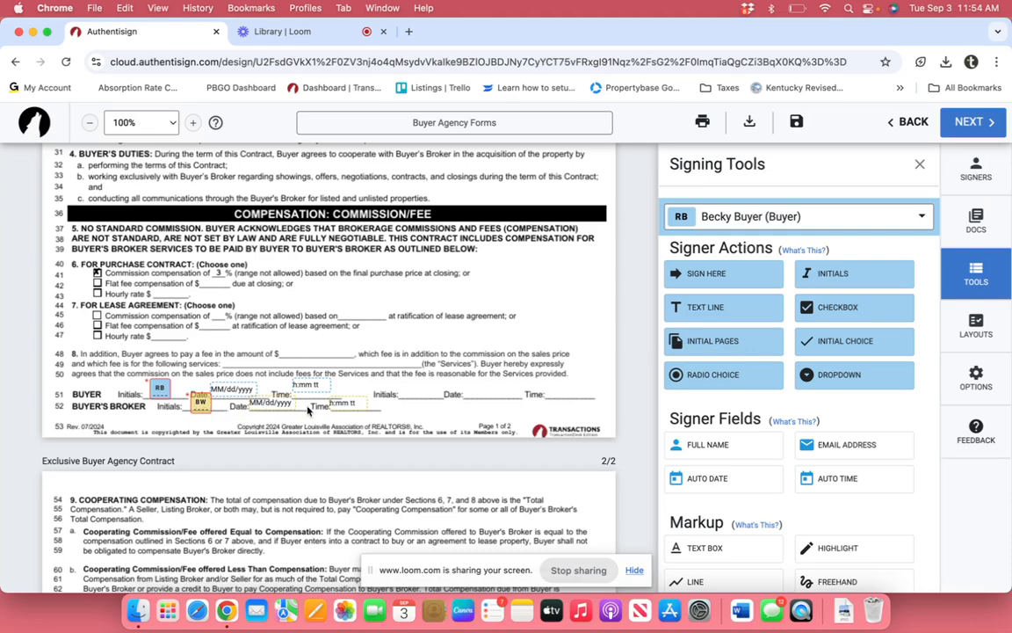
scroll(358, 406, "down", 10)
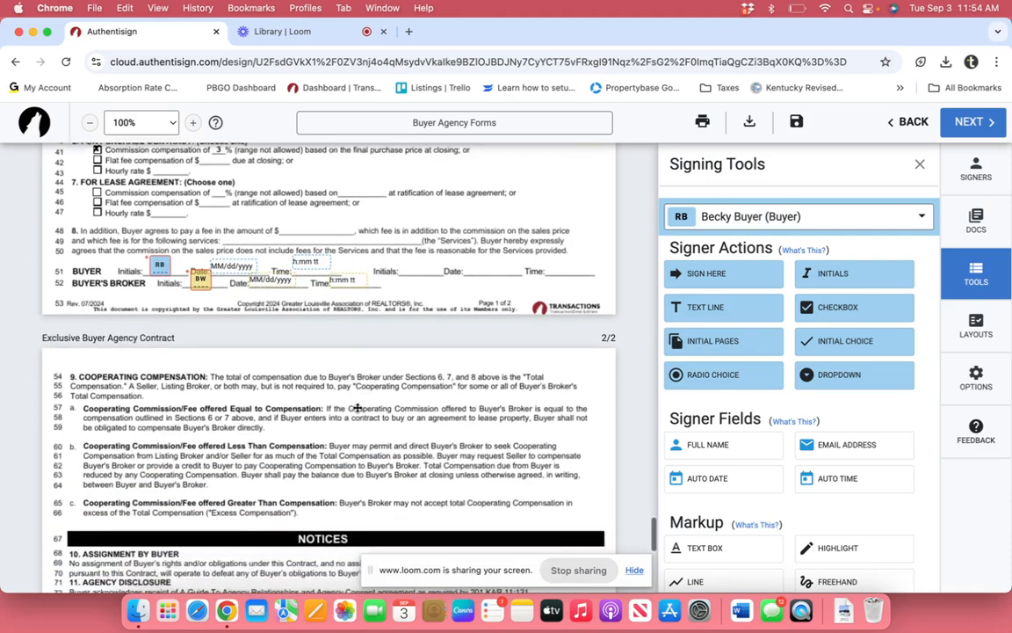
scroll(358, 409, "down", 3)
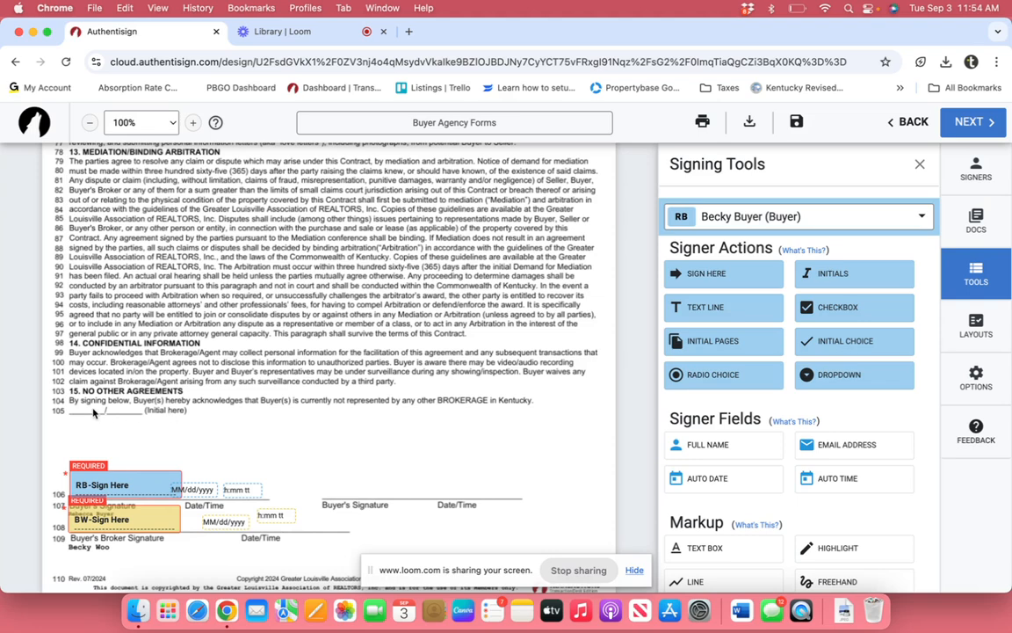
left_click(835, 274)
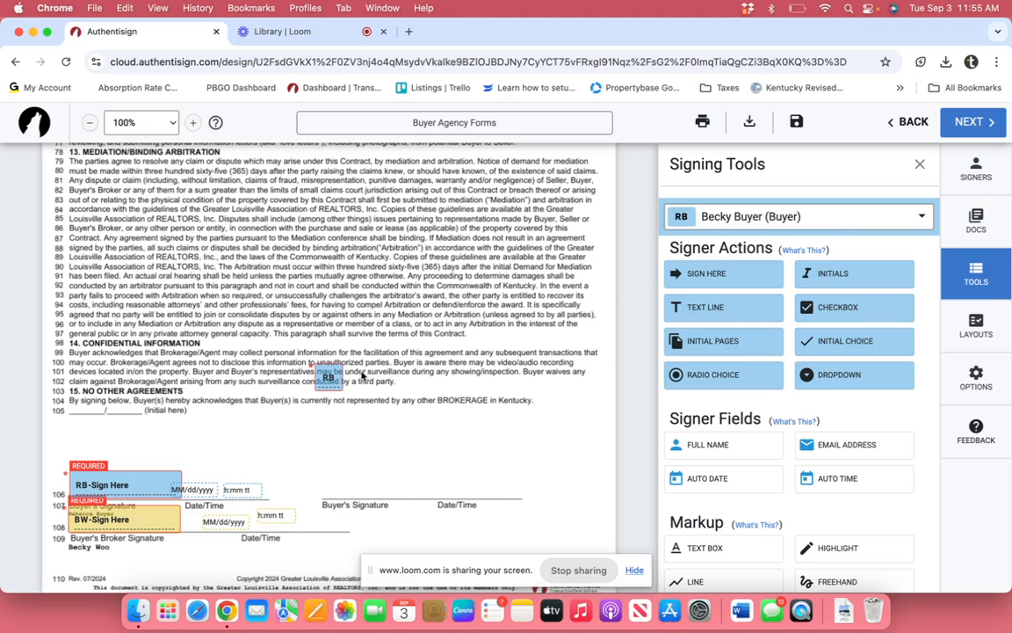
left_click_drag(330, 377, 96, 409)
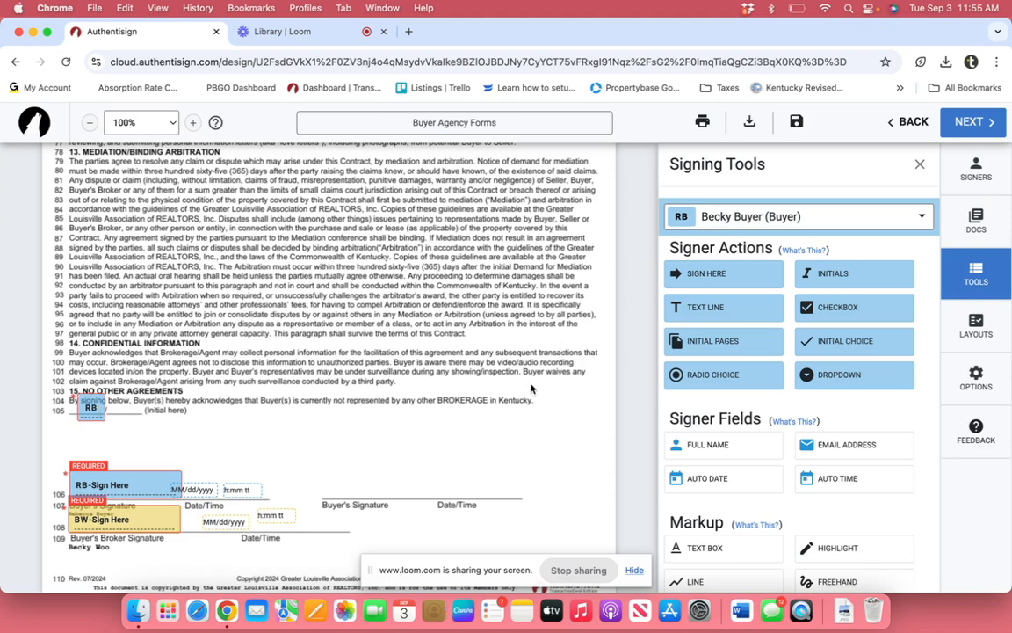
scroll(530, 388, "up", 2)
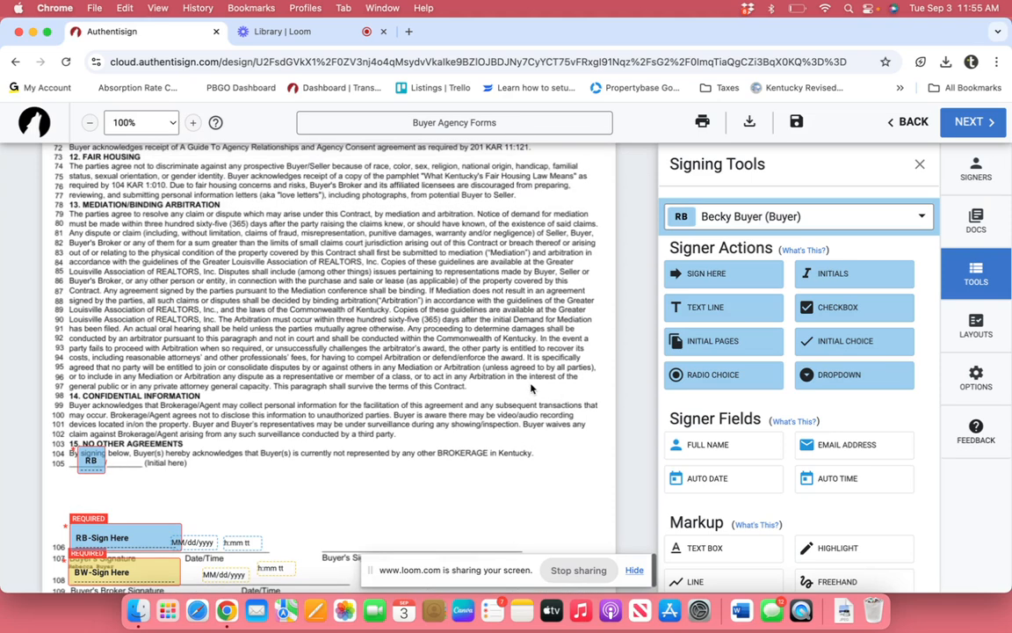
Step: Finalize the signing setup and send the invitations to both signers
left_click(976, 123)
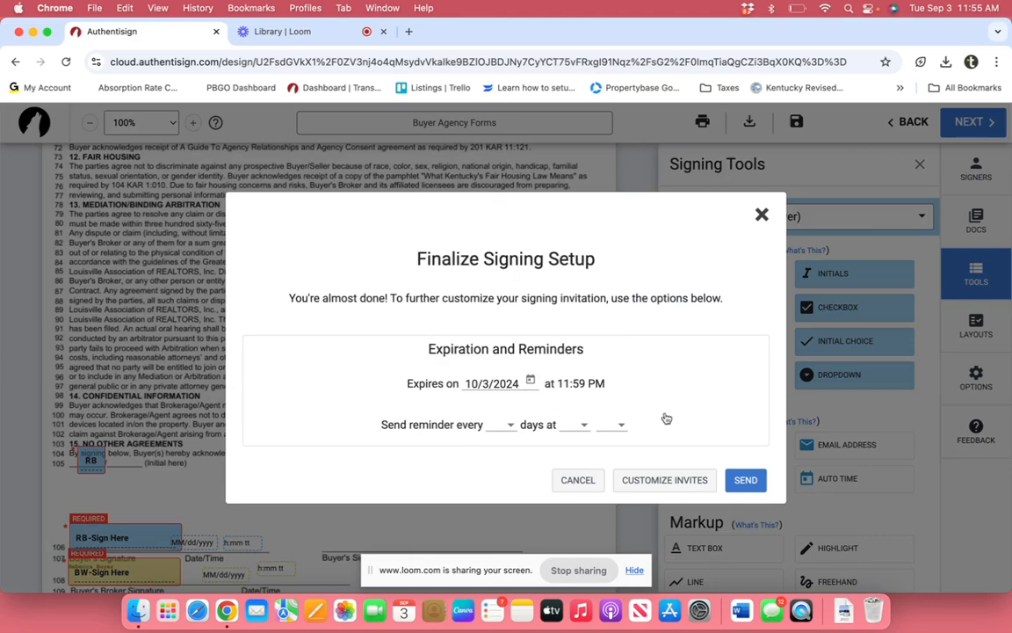
left_click(745, 480)
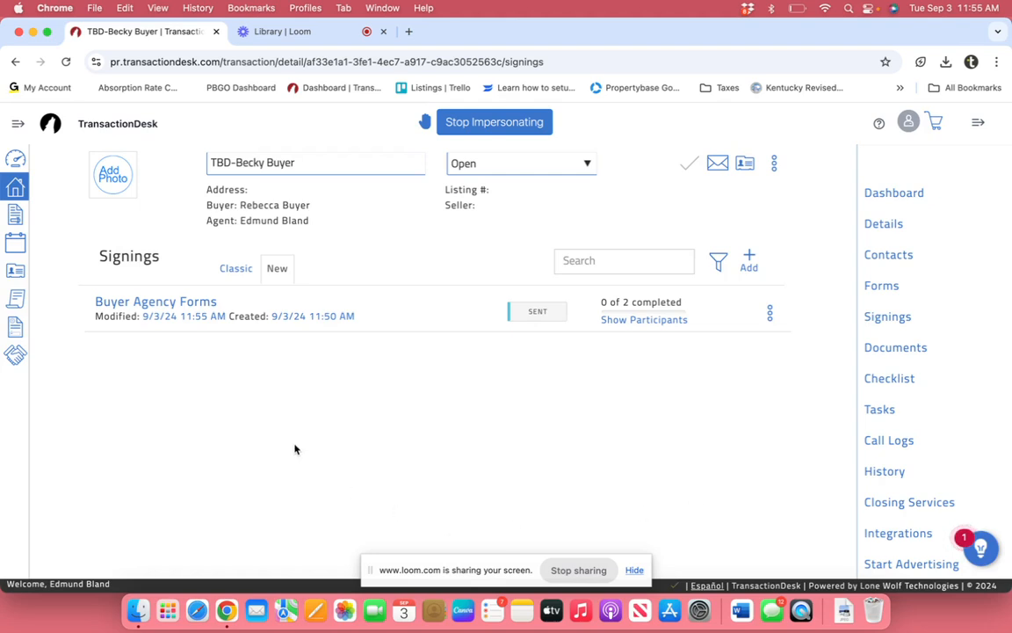
Step: Review the Buyer Agency Forms signing details, then go to the Library | Loom browser tab
left_click(146, 304)
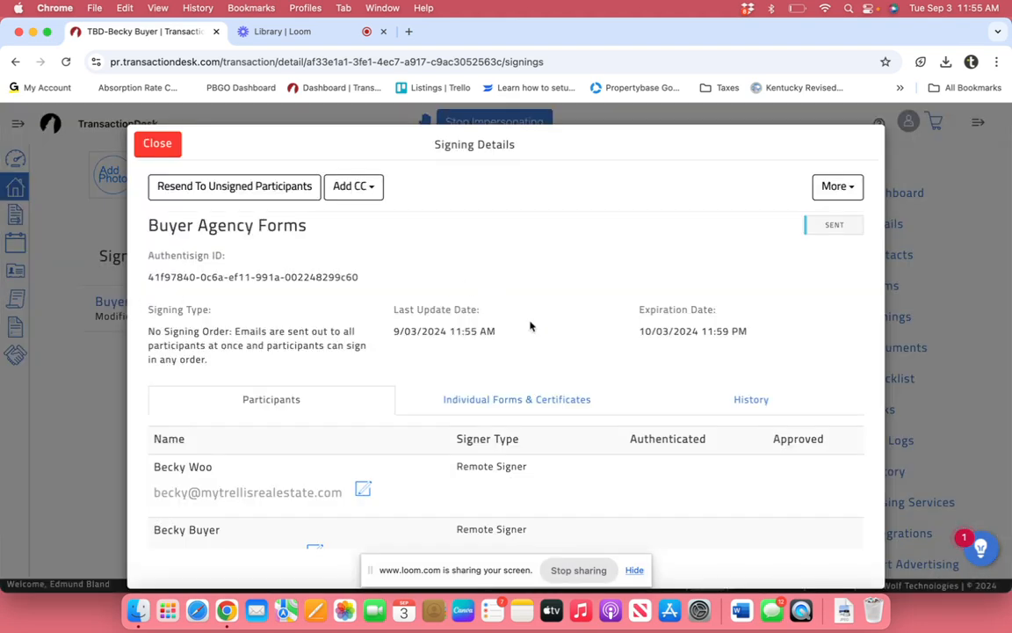
scroll(656, 502, "down", 3)
scroll(656, 503, "up", 3)
scroll(655, 503, "up", 1)
left_click(156, 144)
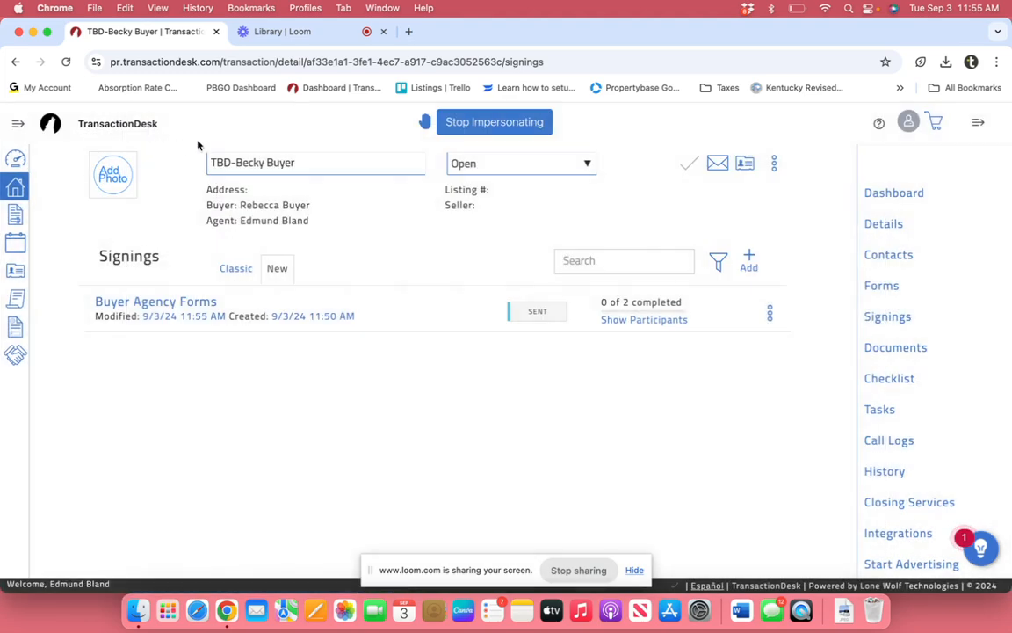
left_click(303, 33)
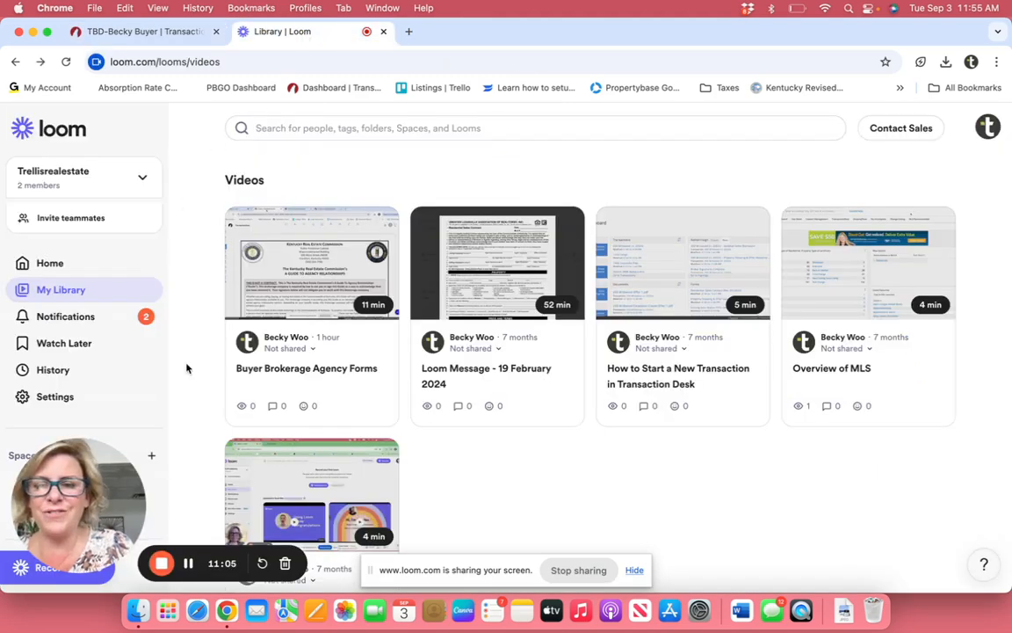